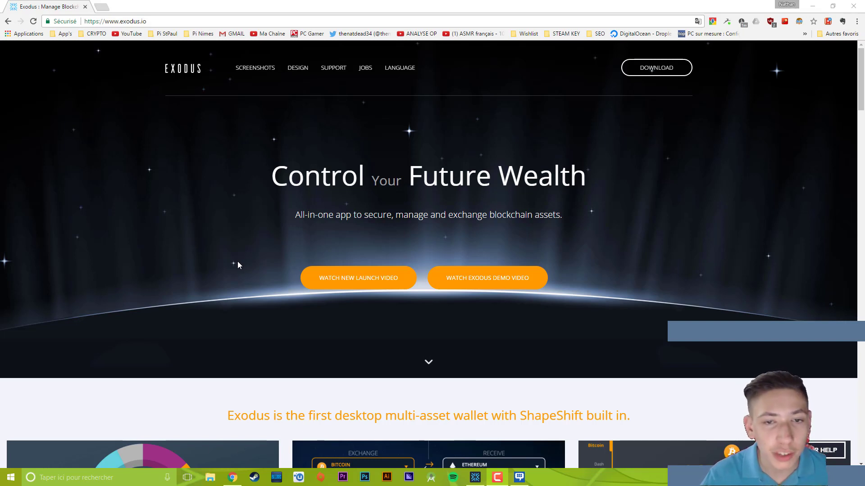
Step: Look over the Exodus homepage and open its download page
{"action": "scroll", "coordinate": [244, 256], "scroll_direction": "down", "scroll_amount": 2}
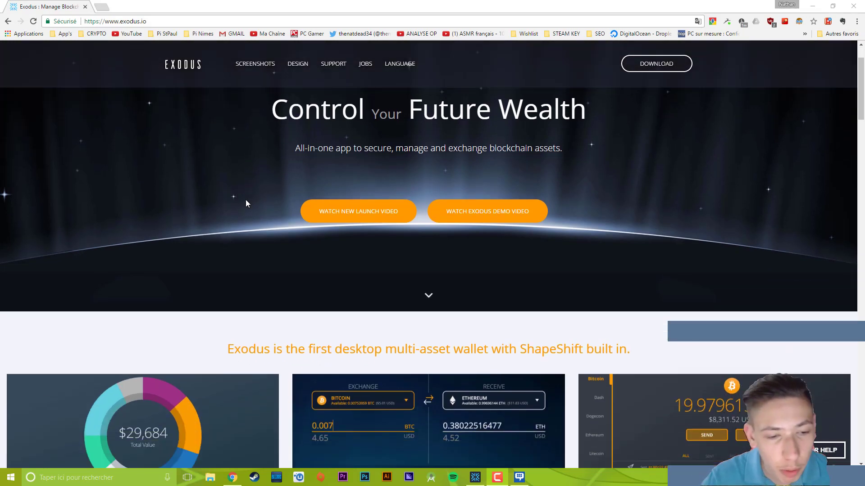
{"action": "scroll", "coordinate": [246, 203], "scroll_direction": "down", "scroll_amount": 2}
{"action": "scroll", "coordinate": [177, 214], "scroll_direction": "up", "scroll_amount": 4}
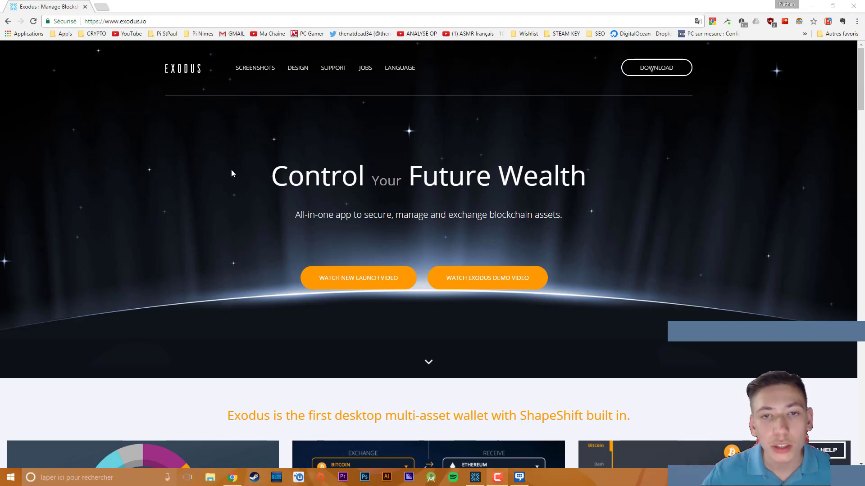
{"action": "scroll", "coordinate": [232, 173], "scroll_direction": "down", "scroll_amount": 4}
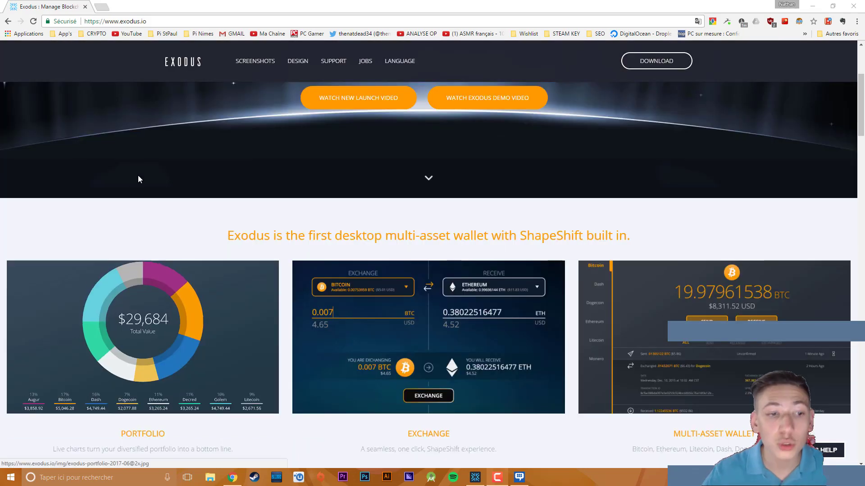
{"action": "scroll", "coordinate": [136, 180], "scroll_direction": "up", "scroll_amount": 4}
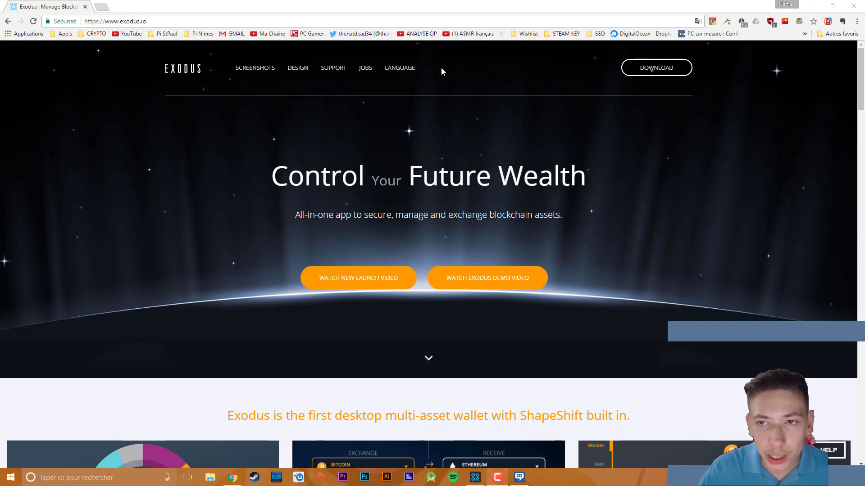
{"action": "left_click", "coordinate": [658, 74]}
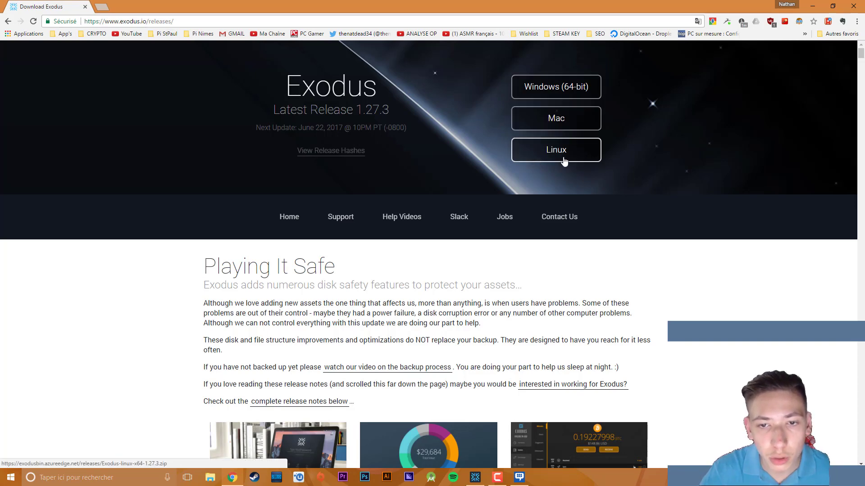
Step: Examine the version history in the release notes and return to the download options for Windows, Mac and Linux
{"action": "scroll", "coordinate": [324, 160], "scroll_direction": "down", "scroll_amount": 15}
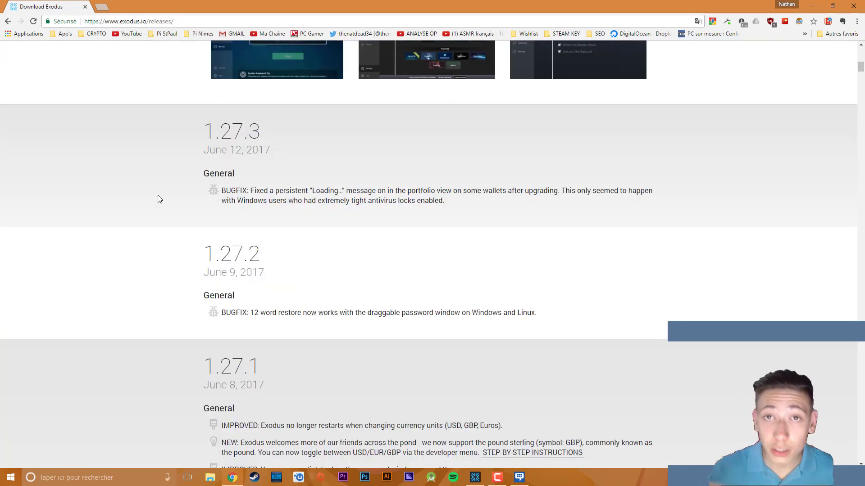
{"action": "scroll", "coordinate": [126, 229], "scroll_direction": "down", "scroll_amount": 3}
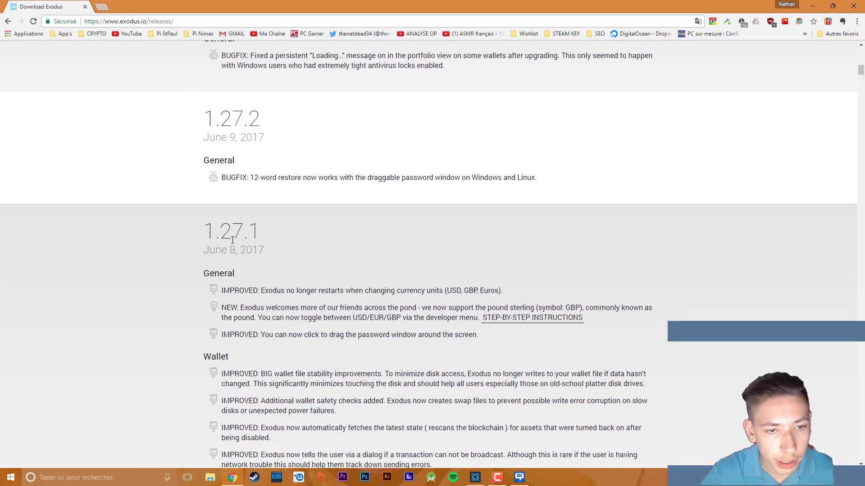
{"action": "double_click", "coordinate": [234, 249]}
{"action": "scroll", "coordinate": [222, 242], "scroll_direction": "up", "scroll_amount": 3}
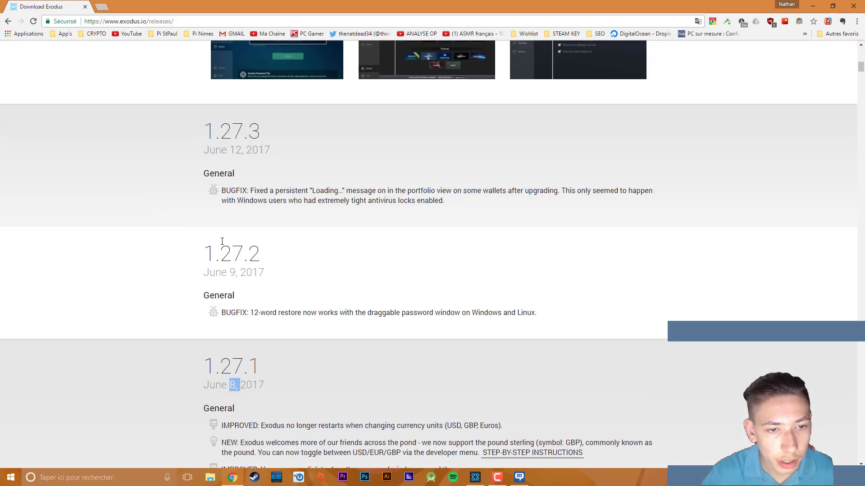
{"action": "scroll", "coordinate": [251, 226], "scroll_direction": "down", "scroll_amount": 6}
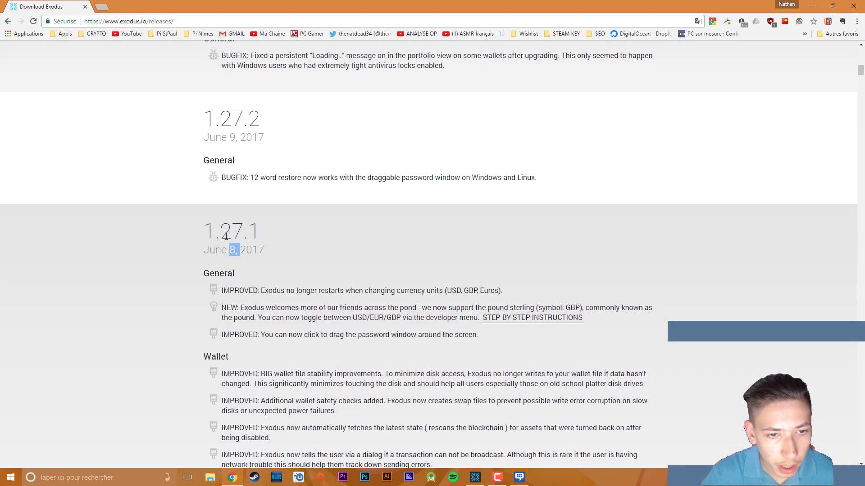
{"action": "scroll", "coordinate": [259, 134], "scroll_direction": "down", "scroll_amount": 10}
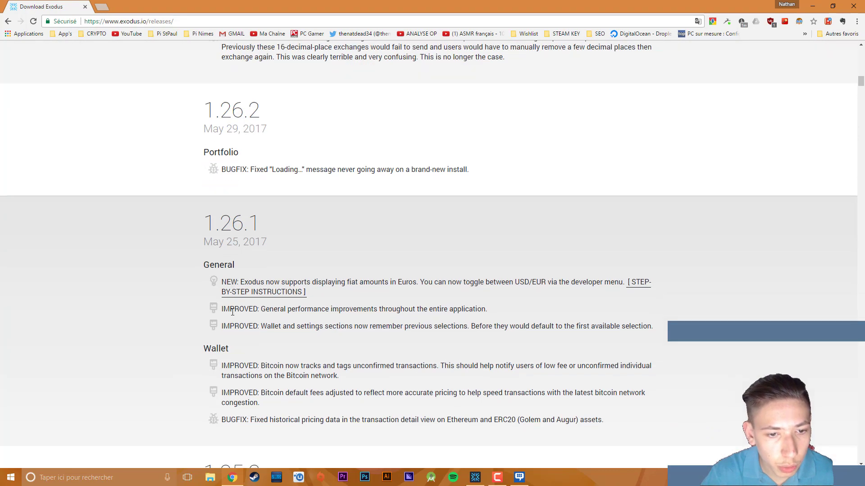
{"action": "scroll", "coordinate": [94, 281], "scroll_direction": "down", "scroll_amount": 8}
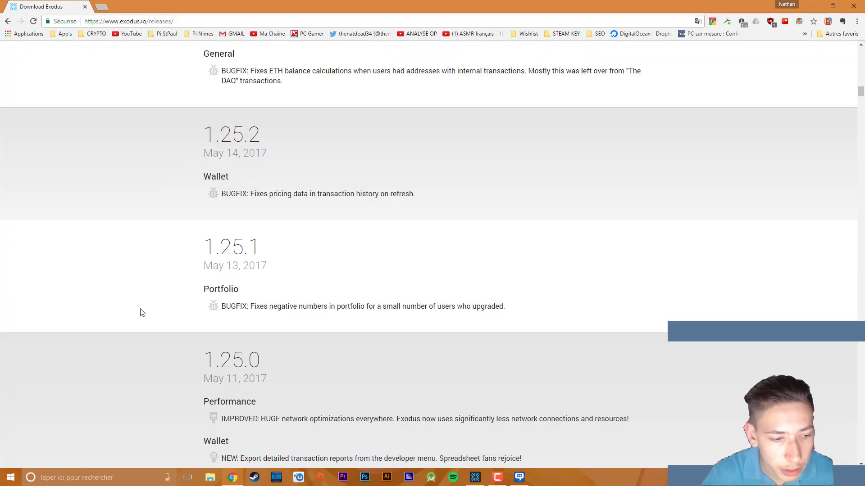
{"action": "scroll", "coordinate": [118, 293], "scroll_direction": "up", "scroll_amount": 4}
{"action": "scroll", "coordinate": [45, 302], "scroll_direction": "up", "scroll_amount": 20}
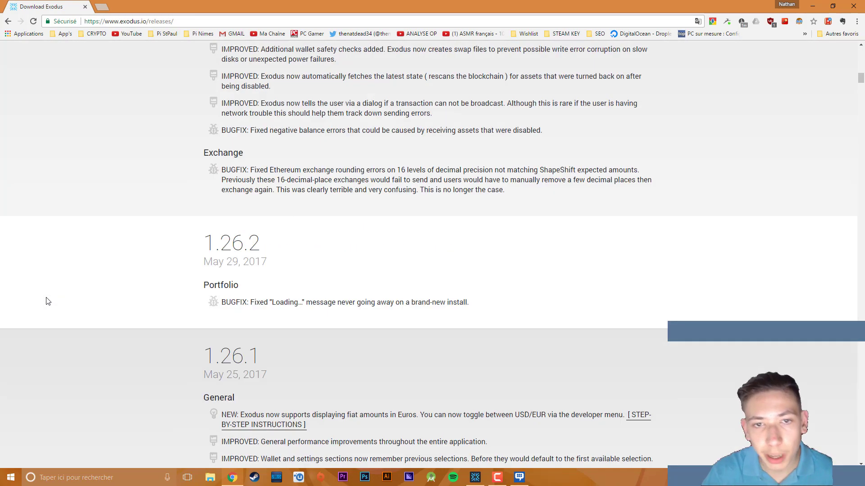
{"action": "scroll", "coordinate": [45, 305], "scroll_direction": "up", "scroll_amount": 14}
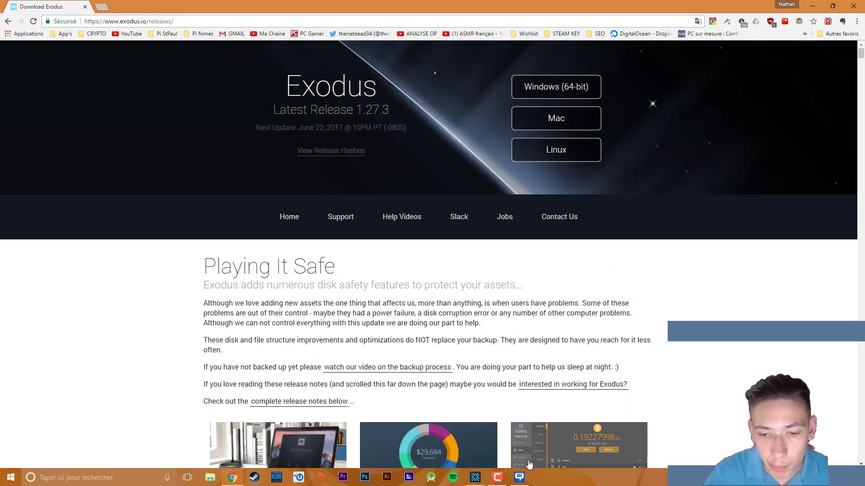
Step: Switch to the Exodus wallet app, view the portfolio assets in coin amounts and back in dollars, and show the overall balance in BTC
{"action": "left_click", "coordinate": [473, 477]}
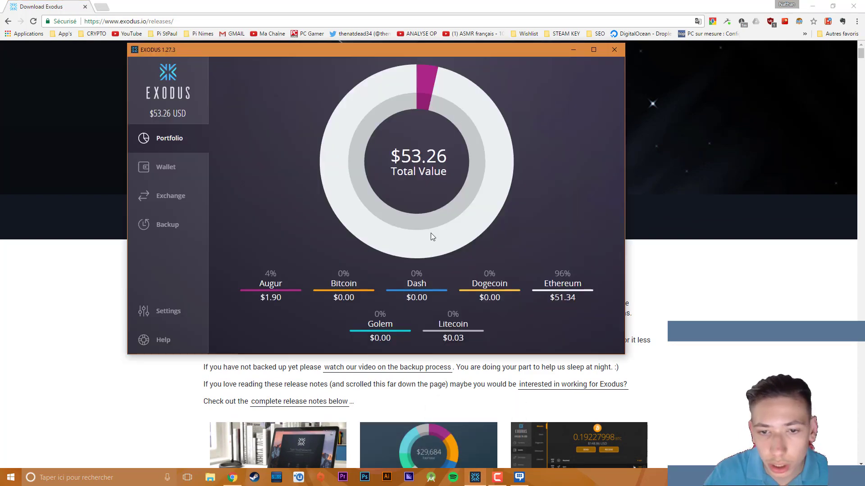
{"action": "left_click_drag", "start_coordinate": [398, 55], "coordinate": [442, 85]}
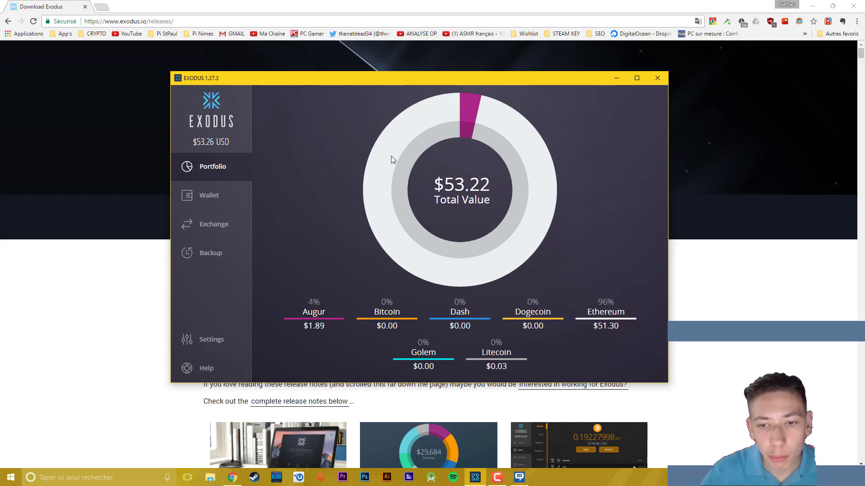
{"action": "left_click", "coordinate": [606, 327]}
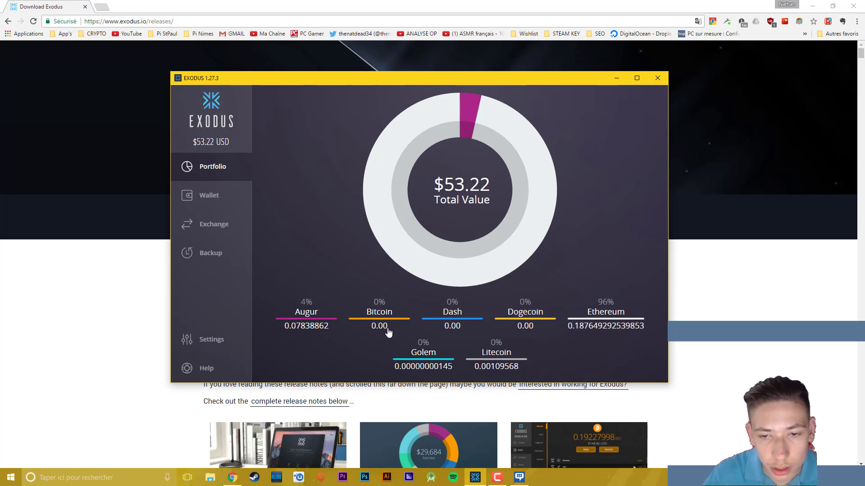
{"action": "left_click", "coordinate": [576, 327]}
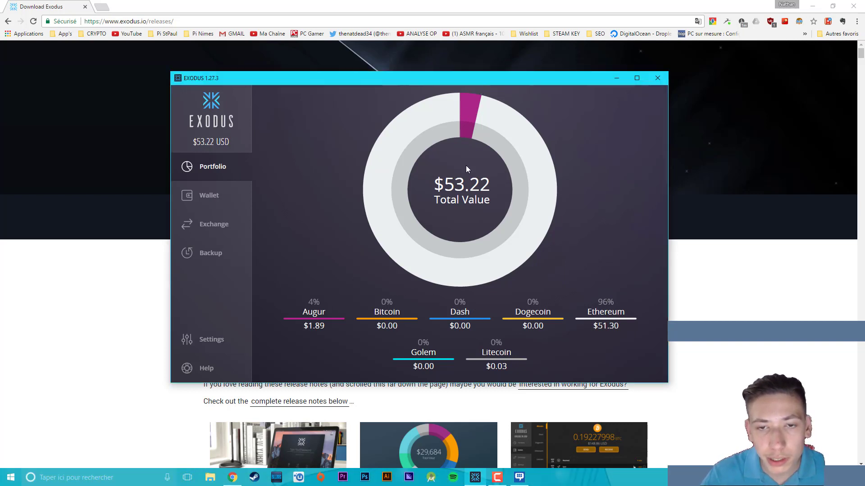
{"action": "left_click", "coordinate": [206, 145]}
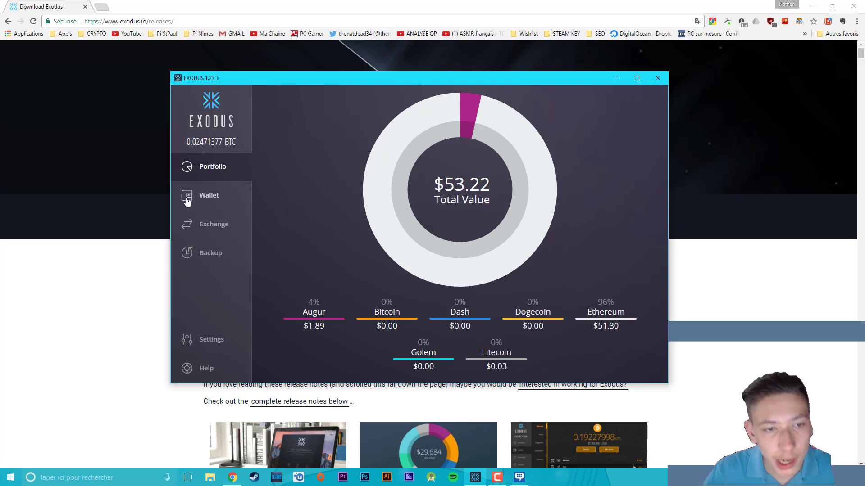
Step: View the Augur wallet and compare it with the portfolio overview
{"action": "left_click", "coordinate": [221, 200]}
{"action": "left_click", "coordinate": [289, 113]}
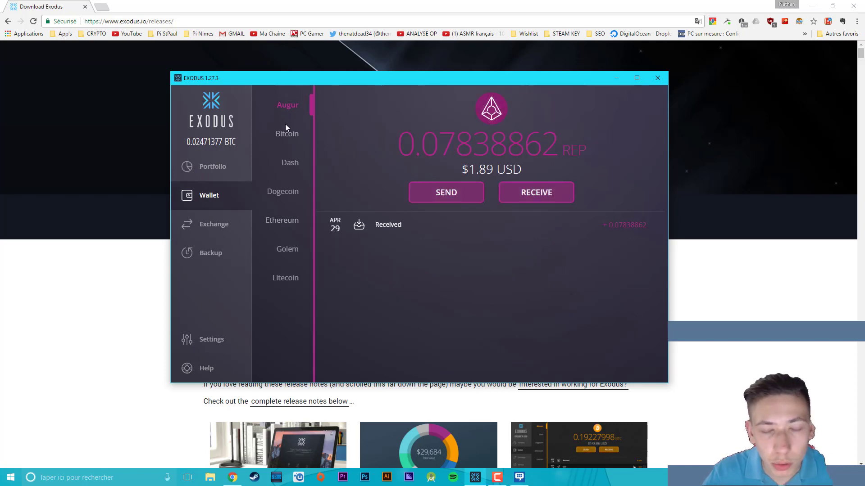
{"action": "left_click", "coordinate": [225, 175]}
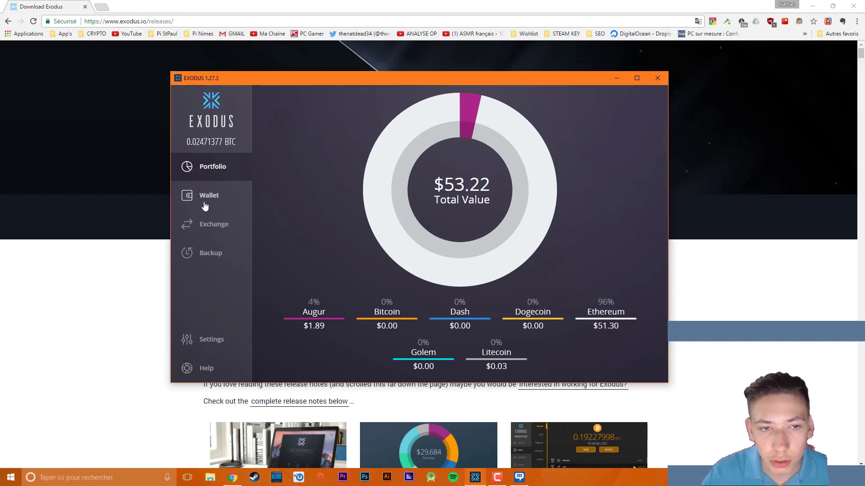
{"action": "left_click", "coordinate": [204, 207]}
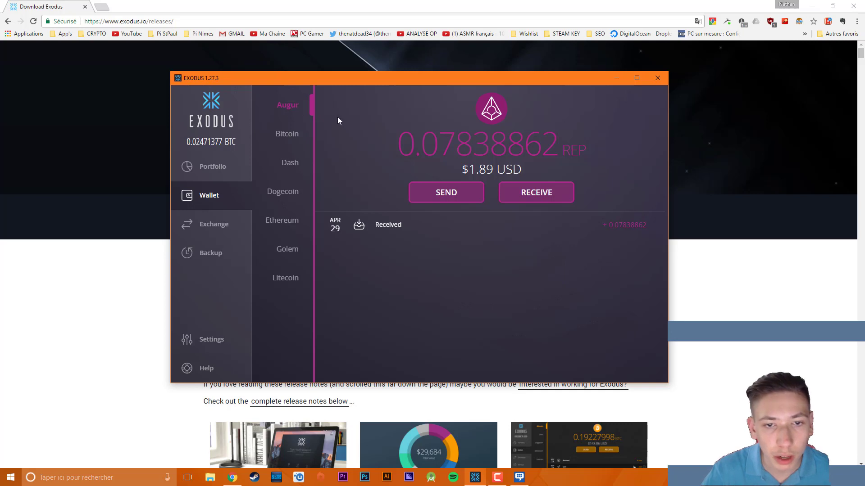
Step: Inspect the details of the June 13 received transaction in the Ethereum wallet and collapse them again
{"action": "left_click", "coordinate": [290, 222]}
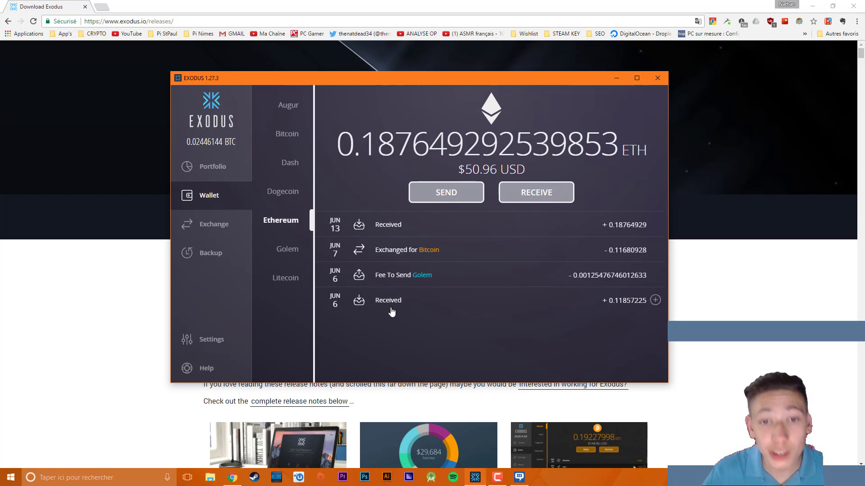
{"action": "left_click", "coordinate": [655, 225]}
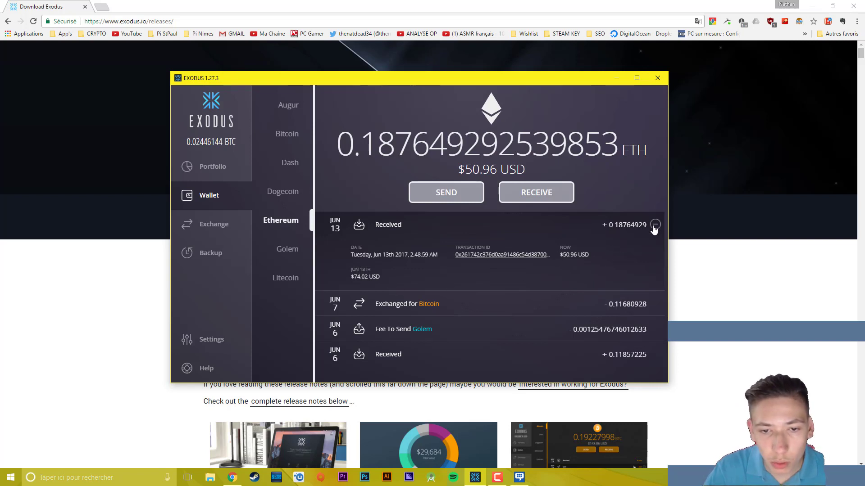
{"action": "left_click", "coordinate": [655, 225]}
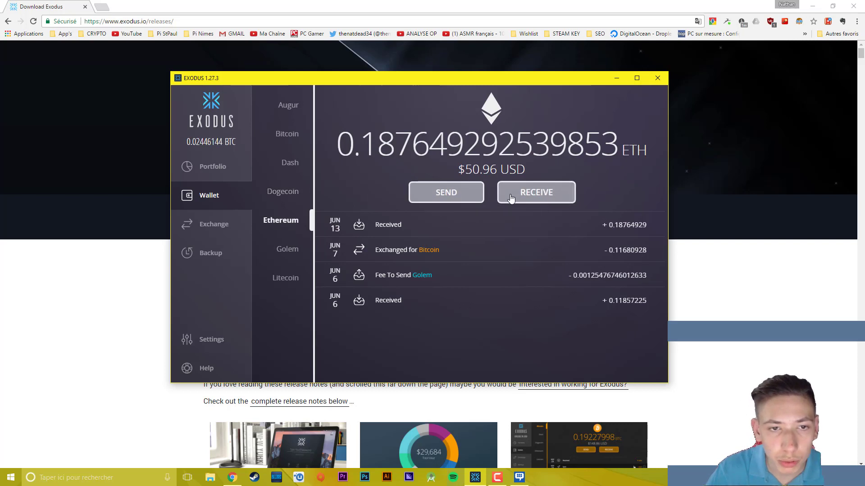
Step: View the send form of the Dash wallet and close it without sending anything
{"action": "left_click", "coordinate": [286, 162]}
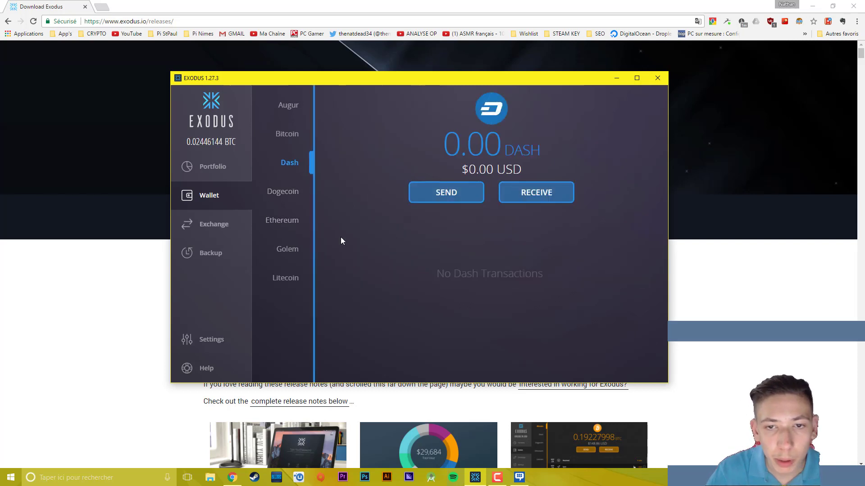
{"action": "left_click", "coordinate": [432, 195]}
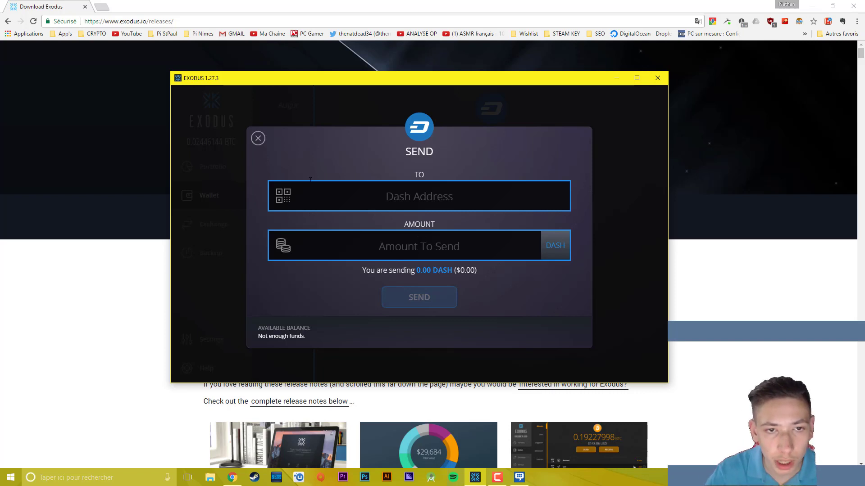
{"action": "left_click", "coordinate": [259, 139]}
Step: Try an amount of 0.10 ETH in the Ethereum wallet's send form and clear it again
{"action": "left_click", "coordinate": [278, 220]}
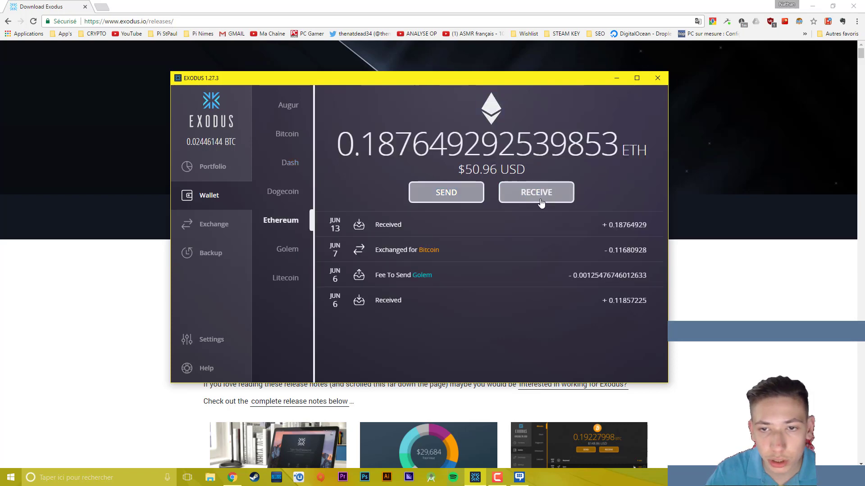
{"action": "left_click", "coordinate": [470, 198]}
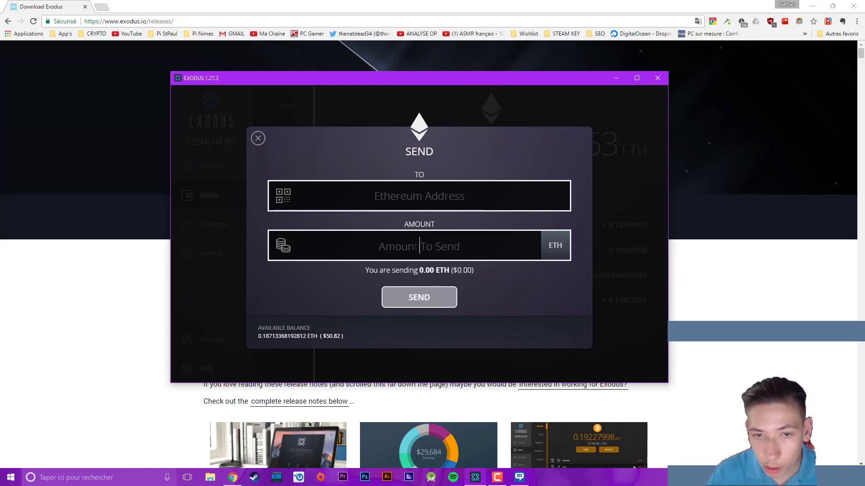
{"action": "left_click", "coordinate": [416, 247]}
{"action": "type", "text": "0.10"}
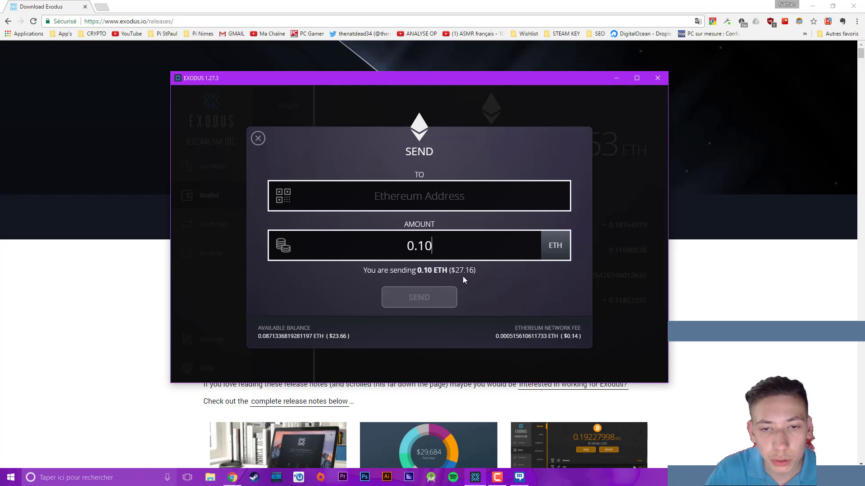
{"action": "left_click_drag", "start_coordinate": [460, 249], "coordinate": [337, 260]}
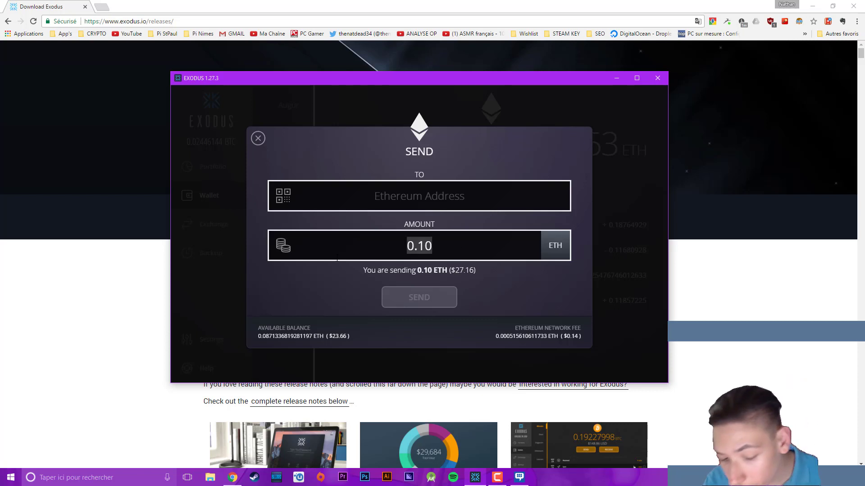
{"action": "key", "text": "BackSpace"}
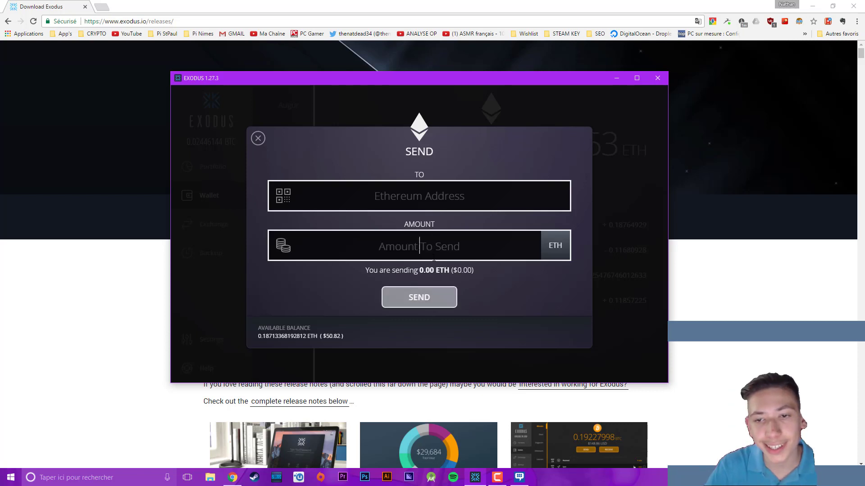
Step: Try an amount of 10 USD in the Ethereum send form and close the form without sending
{"action": "left_click", "coordinate": [554, 255]}
{"action": "left_click", "coordinate": [556, 257]}
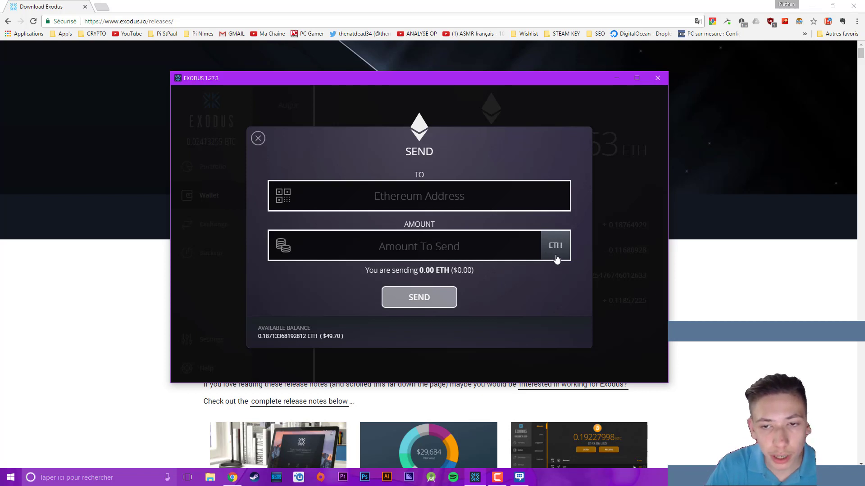
{"action": "left_click", "coordinate": [552, 256]}
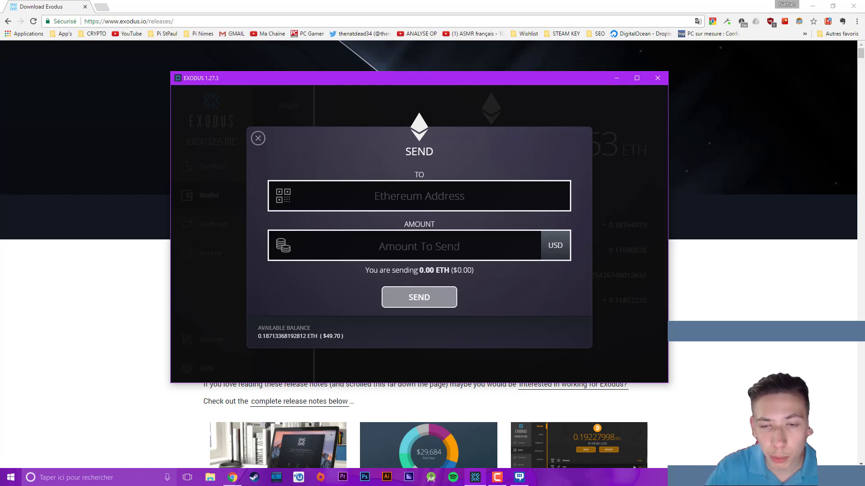
{"action": "type", "text": "10"}
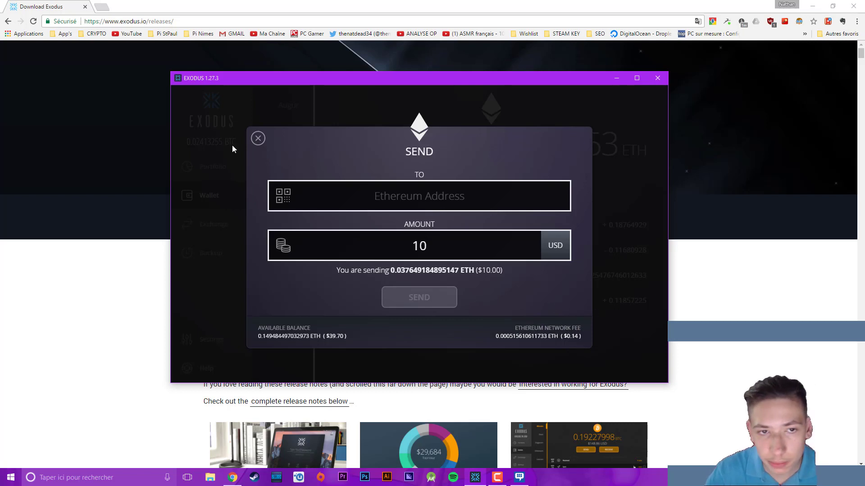
{"action": "left_click", "coordinate": [257, 138]}
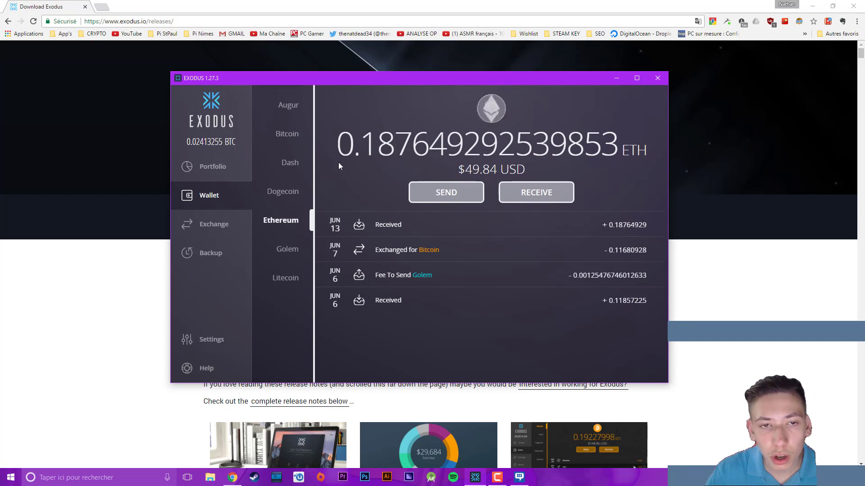
Step: View the blockchain rescan prompt of the Dash wallet and cancel it without rescanning
{"action": "left_click", "coordinate": [313, 160]}
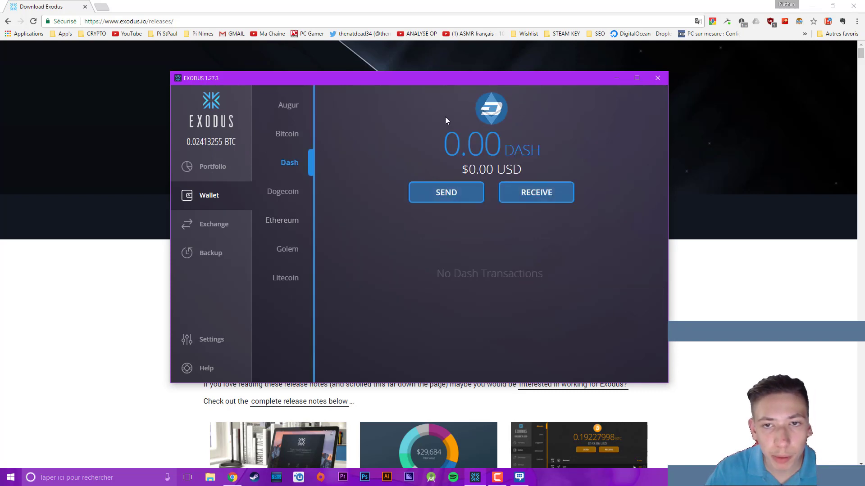
{"action": "left_click", "coordinate": [491, 118]}
{"action": "left_click_drag", "start_coordinate": [385, 251], "coordinate": [488, 259]}
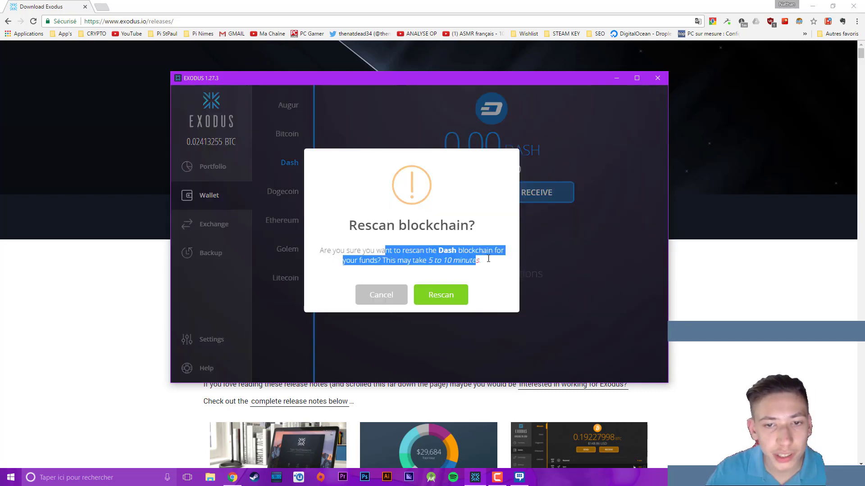
{"action": "left_click", "coordinate": [489, 262]}
{"action": "left_click", "coordinate": [382, 297]}
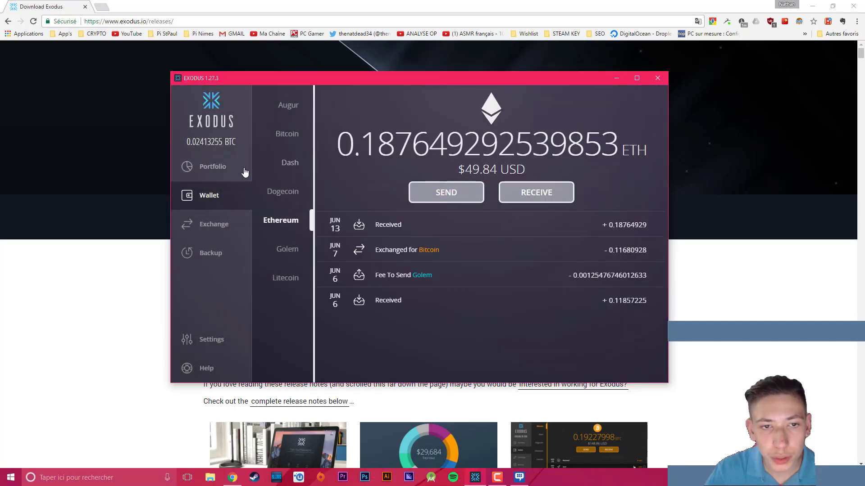
Step: View the Dogecoin wallet's receive address with its QR code and sharing options, and close it again
{"action": "left_click", "coordinate": [284, 192]}
{"action": "left_click", "coordinate": [517, 193]}
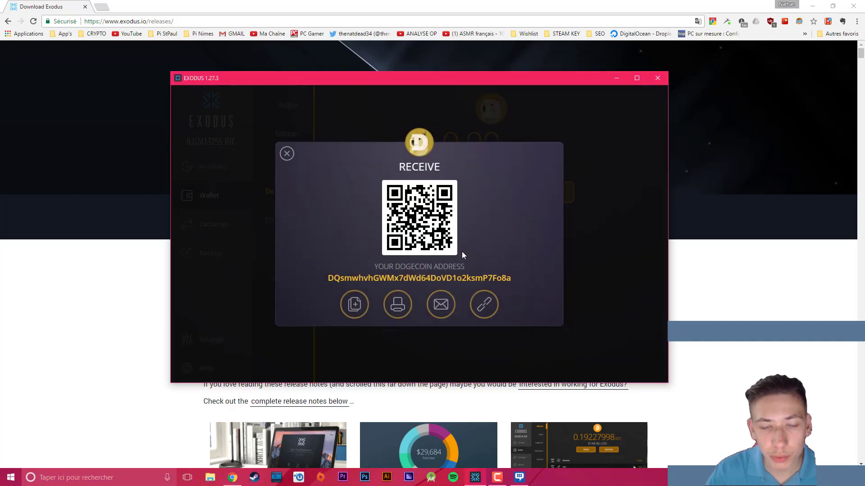
{"action": "left_click_drag", "start_coordinate": [426, 227], "coordinate": [412, 226]}
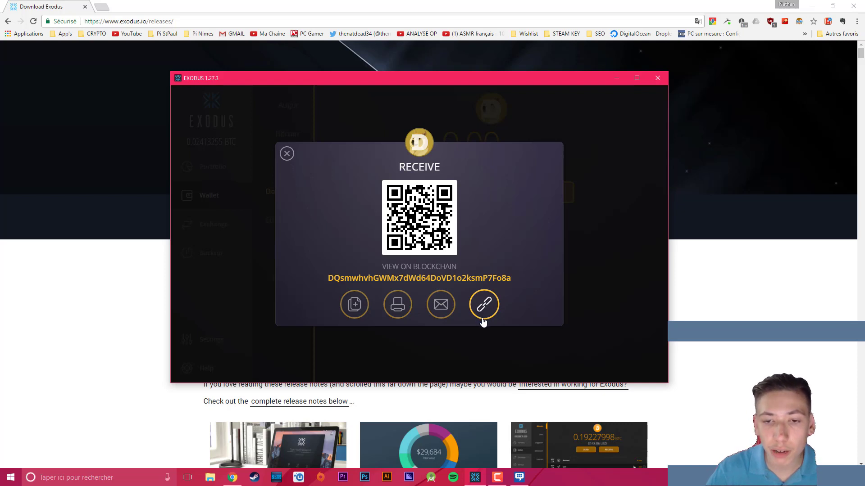
{"action": "left_click", "coordinate": [286, 153]}
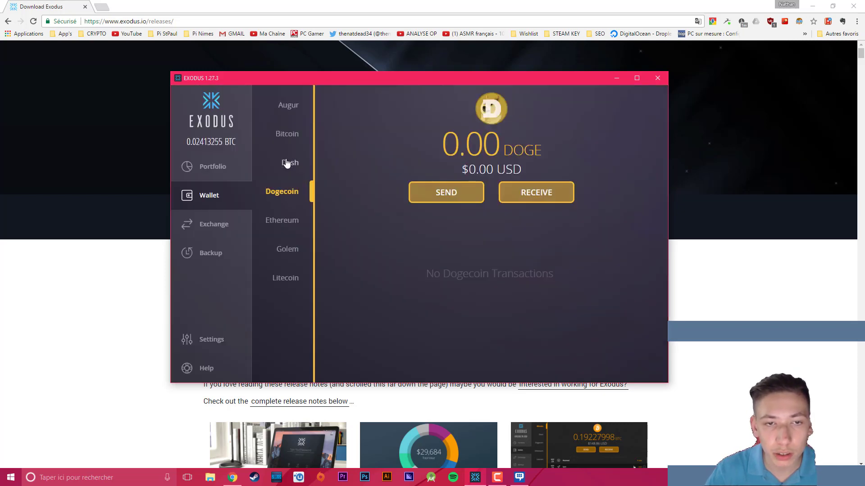
Step: Look through the Golem, Litecoin and Augur wallets and review the Bitcoin wallet's transaction history
{"action": "left_click", "coordinate": [288, 255]}
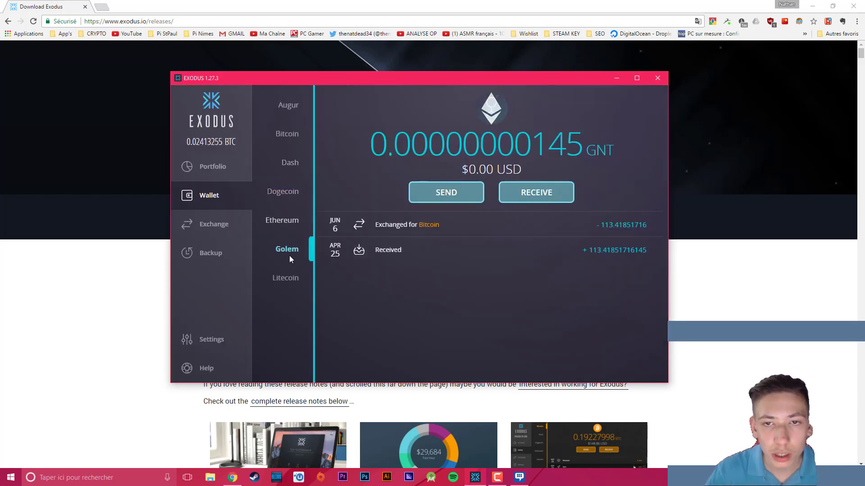
{"action": "left_click", "coordinate": [291, 278]}
{"action": "left_click", "coordinate": [284, 115]}
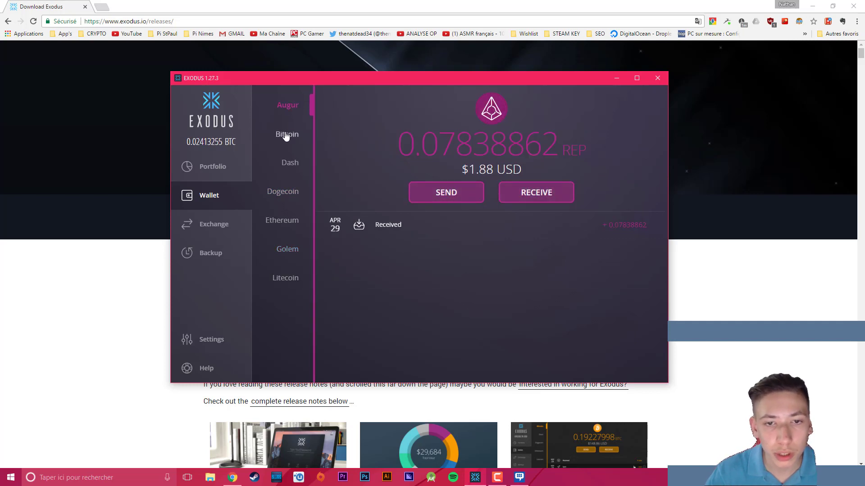
{"action": "left_click", "coordinate": [286, 135]}
{"action": "scroll", "coordinate": [348, 362], "scroll_direction": "down", "scroll_amount": 5}
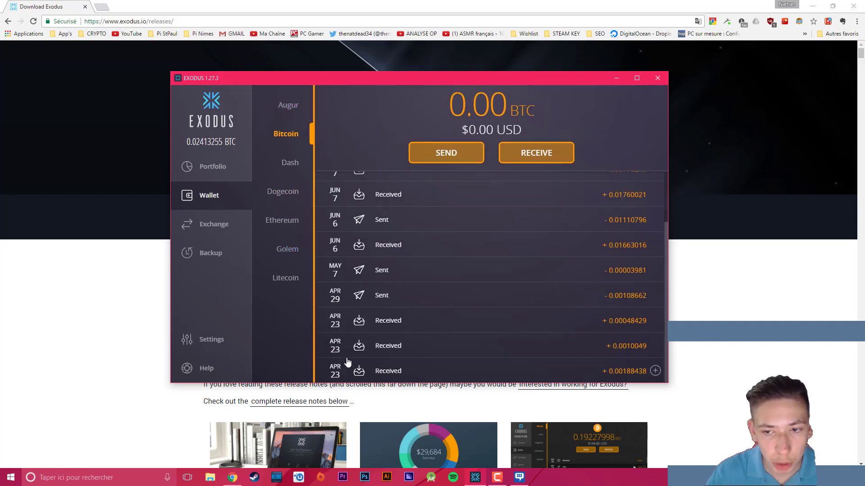
{"action": "scroll", "coordinate": [458, 314], "scroll_direction": "up", "scroll_amount": 5}
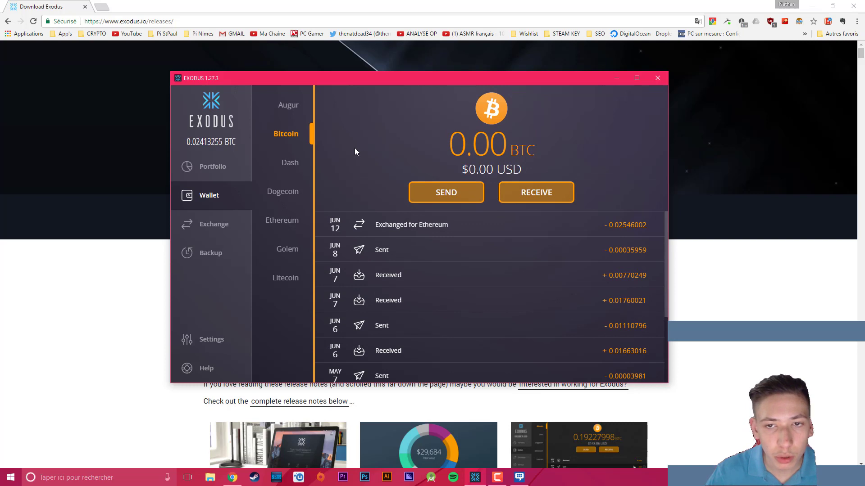
Step: Open the wallet's exchange section and look over the ShapeShift home page in the browser
{"action": "left_click", "coordinate": [231, 230]}
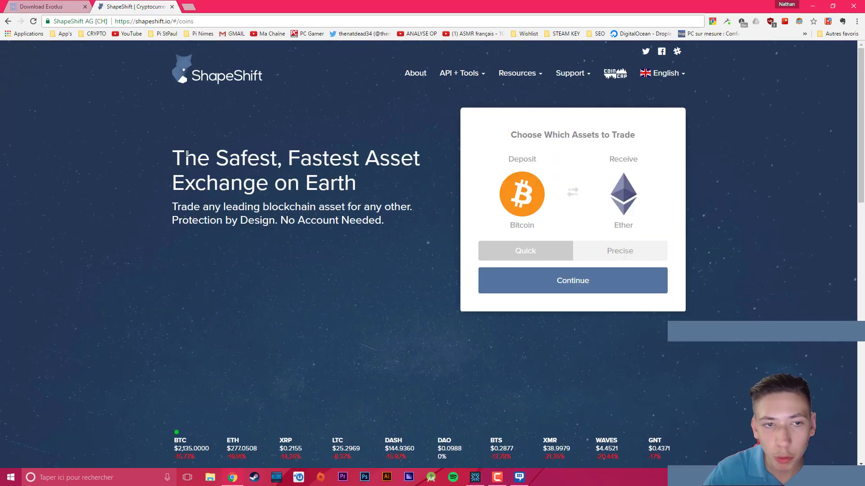
{"action": "scroll", "coordinate": [243, 219], "scroll_direction": "down", "scroll_amount": 5}
{"action": "scroll", "coordinate": [243, 222], "scroll_direction": "up", "scroll_amount": 5}
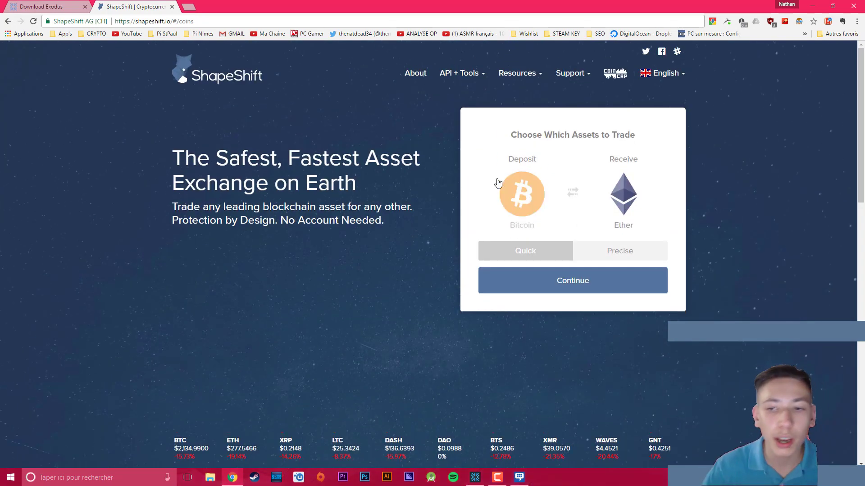
Step: Choose Zcash as the deposit asset for the ShapeShift trade
{"action": "left_click", "coordinate": [516, 198]}
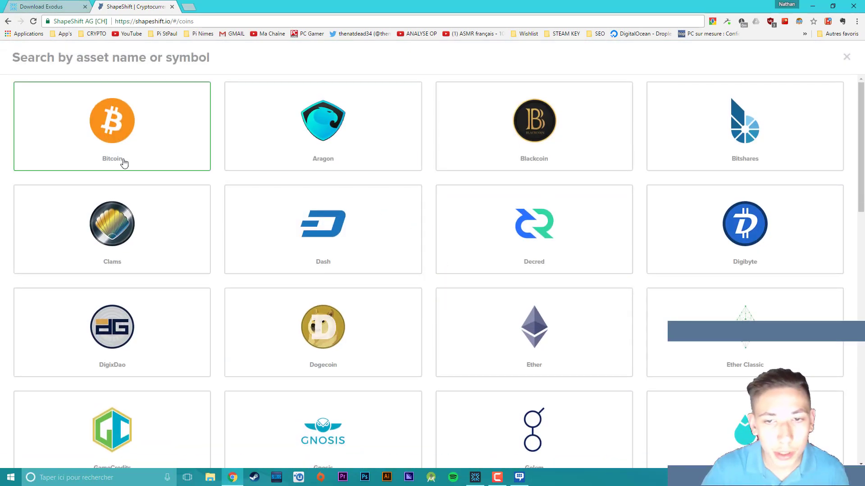
{"action": "scroll", "coordinate": [122, 162], "scroll_direction": "down", "scroll_amount": 9}
{"action": "scroll", "coordinate": [207, 236], "scroll_direction": "down", "scroll_amount": 8}
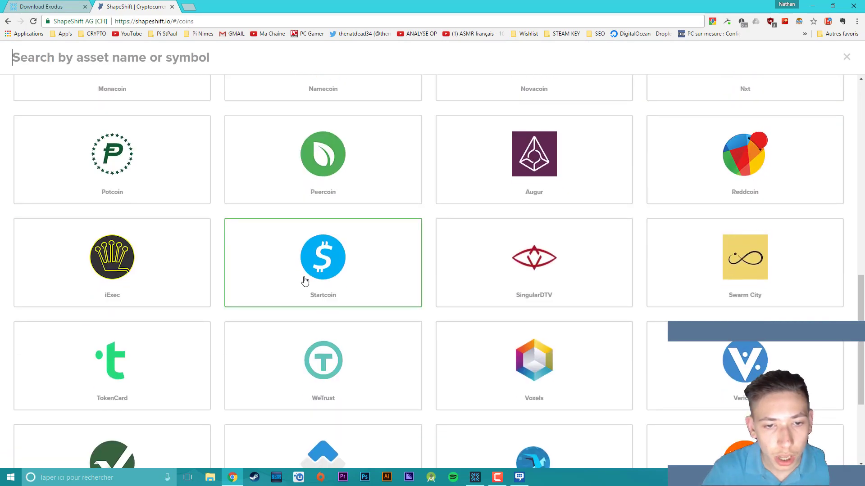
{"action": "left_click", "coordinate": [321, 400]}
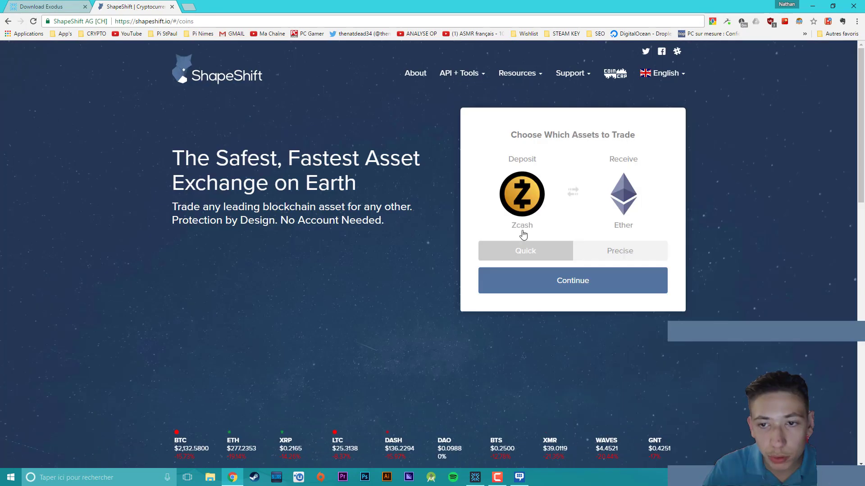
Step: Choose Bitcoin as the asset to receive on ShapeShift and try the Precise mode before returning to Quick
{"action": "left_click", "coordinate": [630, 195]}
{"action": "scroll", "coordinate": [630, 274], "scroll_direction": "down", "scroll_amount": 1}
{"action": "scroll", "coordinate": [697, 228], "scroll_direction": "up", "scroll_amount": 1}
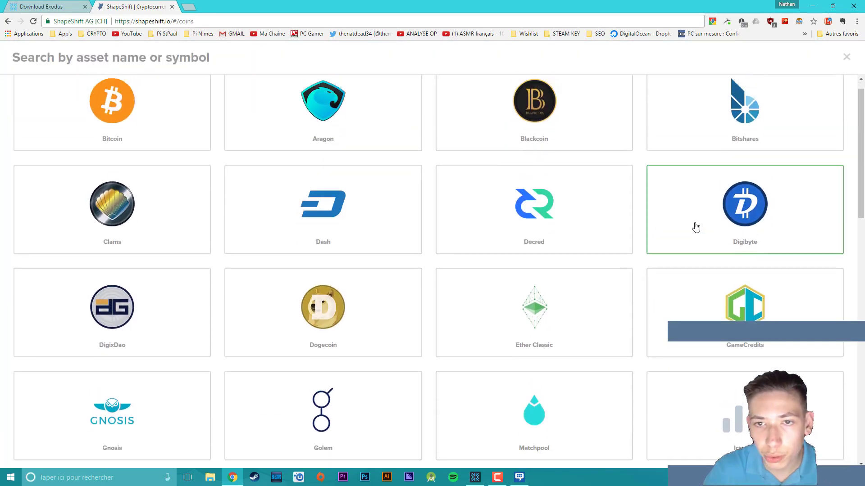
{"action": "left_click", "coordinate": [116, 127]}
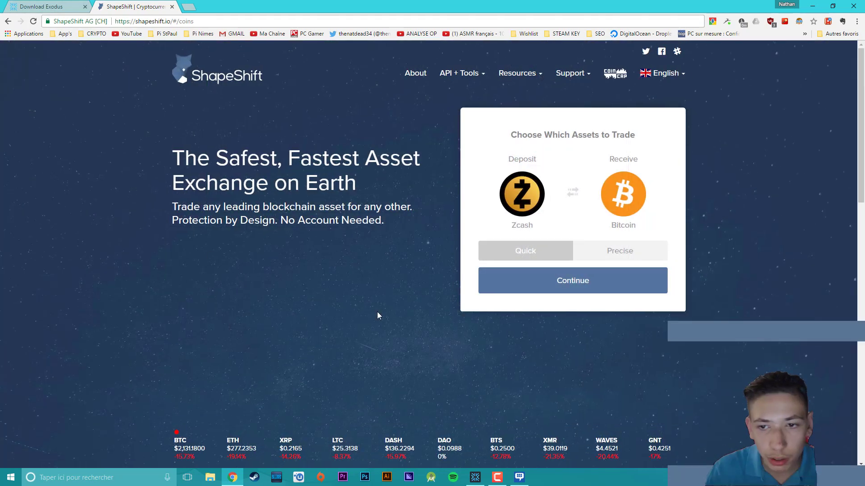
{"action": "left_click", "coordinate": [624, 251]}
{"action": "left_click", "coordinate": [531, 252]}
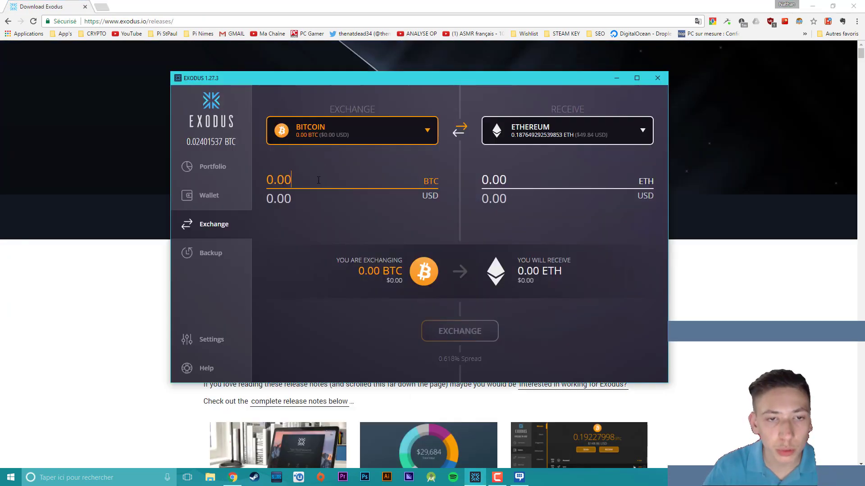
Step: In the Exodus exchange, choose Augur as the asset to exchange and swap the pair to give Ethereum for Augur
{"action": "left_click_drag", "start_coordinate": [318, 180], "coordinate": [163, 151]}
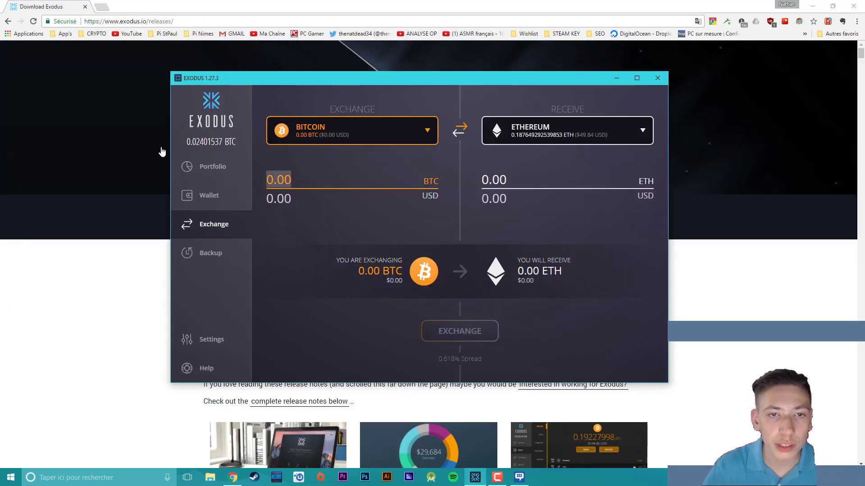
{"action": "left_click", "coordinate": [308, 182]}
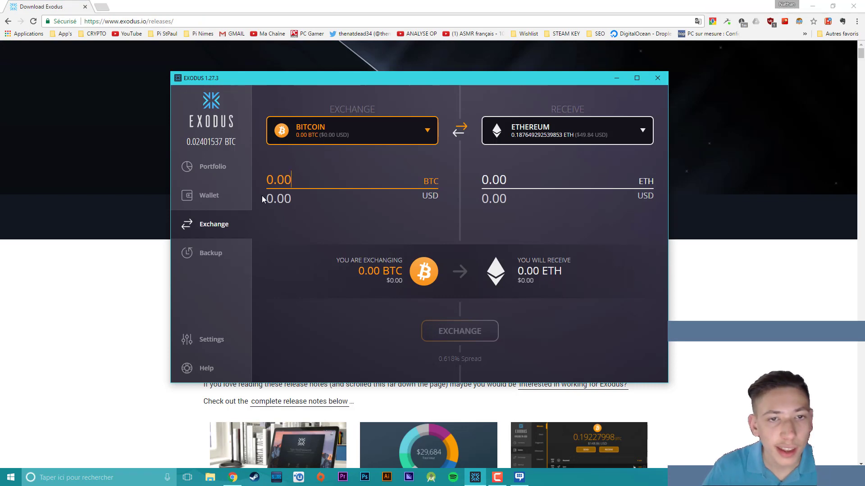
{"action": "left_click", "coordinate": [331, 137]}
{"action": "left_click", "coordinate": [337, 167]}
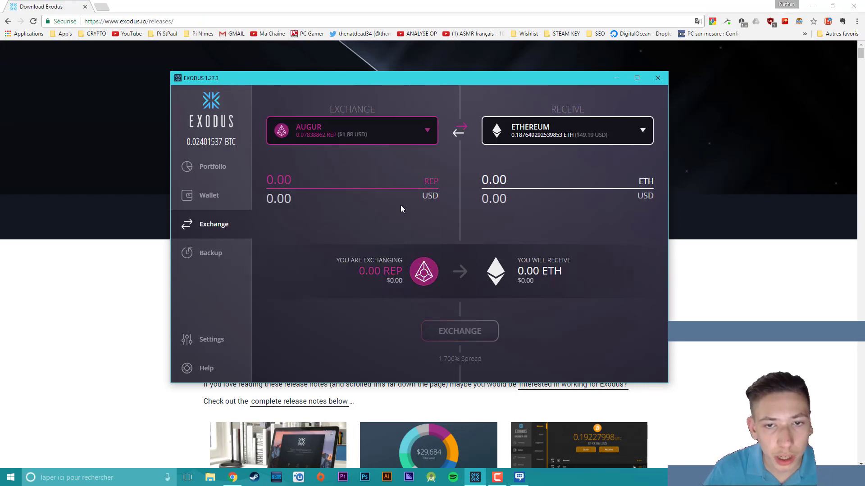
{"action": "left_click", "coordinate": [460, 132]}
Step: View the list of assets offered for exchange, keep Ethereum, and switch the total balance display to USD
{"action": "left_click", "coordinate": [419, 135]}
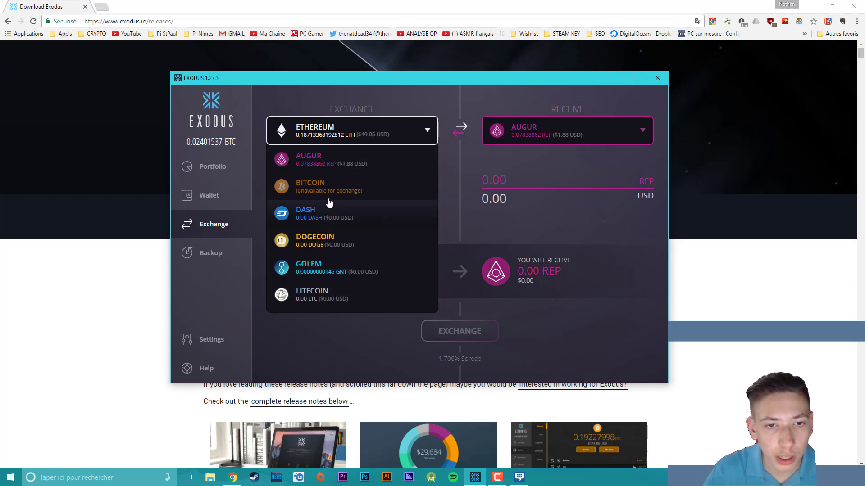
{"action": "left_click", "coordinate": [340, 138]}
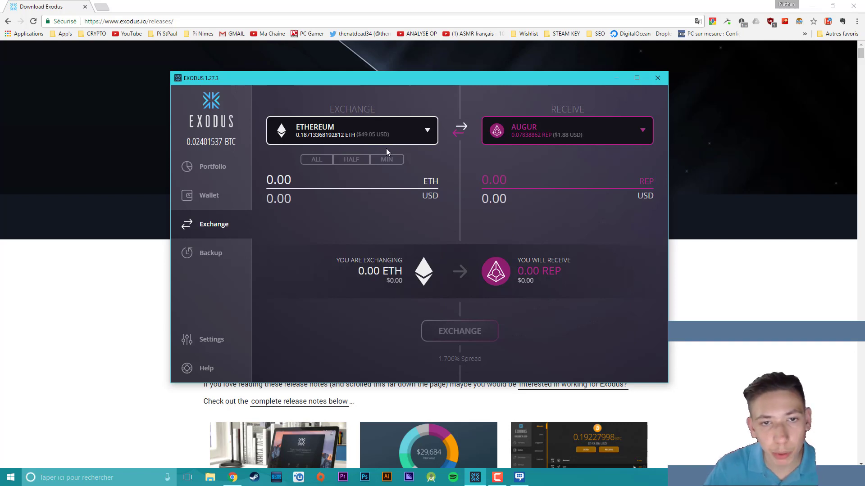
{"action": "left_click", "coordinate": [222, 144]}
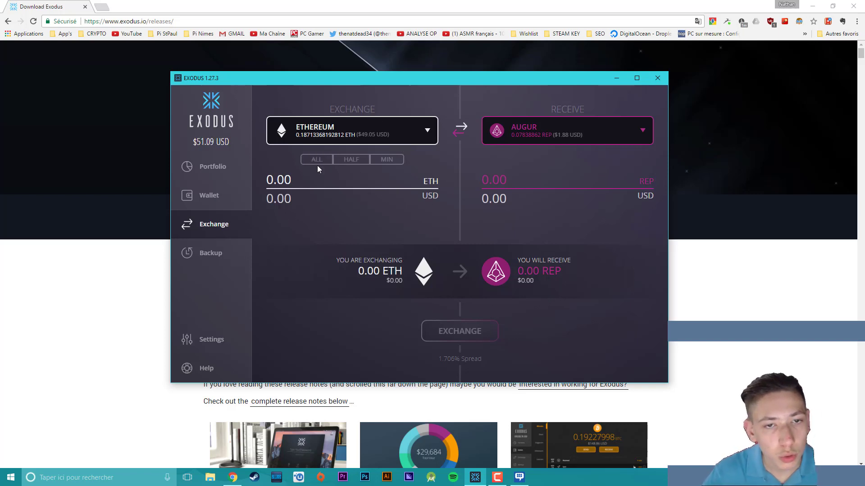
Step: Try an amount of 0.10 ETH for the Ethereum to Augur exchange and clear it again
{"action": "left_click_drag", "start_coordinate": [296, 185], "coordinate": [237, 185]}
{"action": "left_click", "coordinate": [324, 182]}
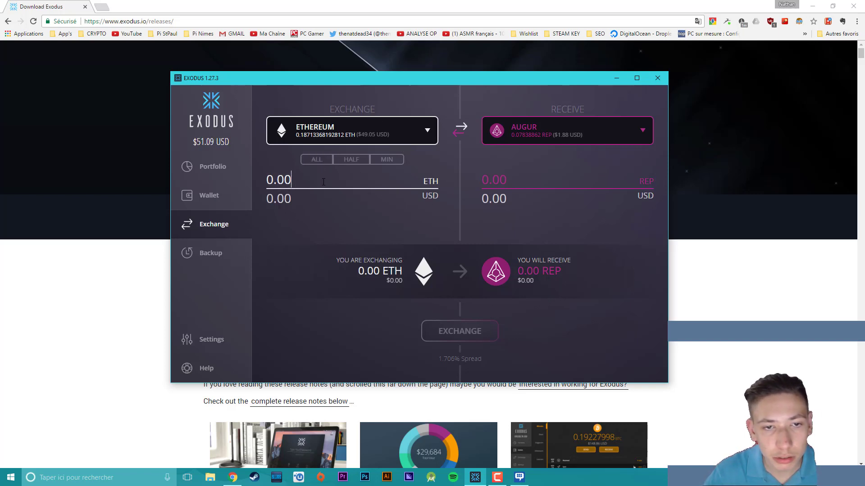
{"action": "left_click_drag", "start_coordinate": [323, 182], "coordinate": [228, 187]}
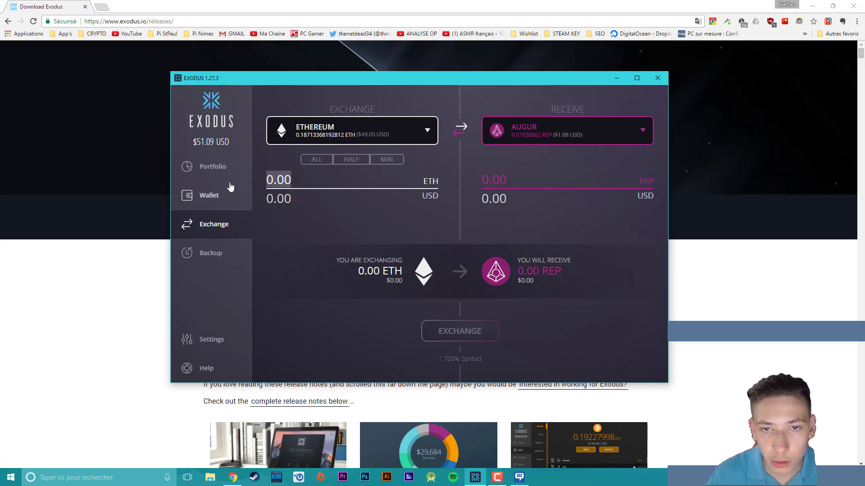
{"action": "type", "text": "0.10"}
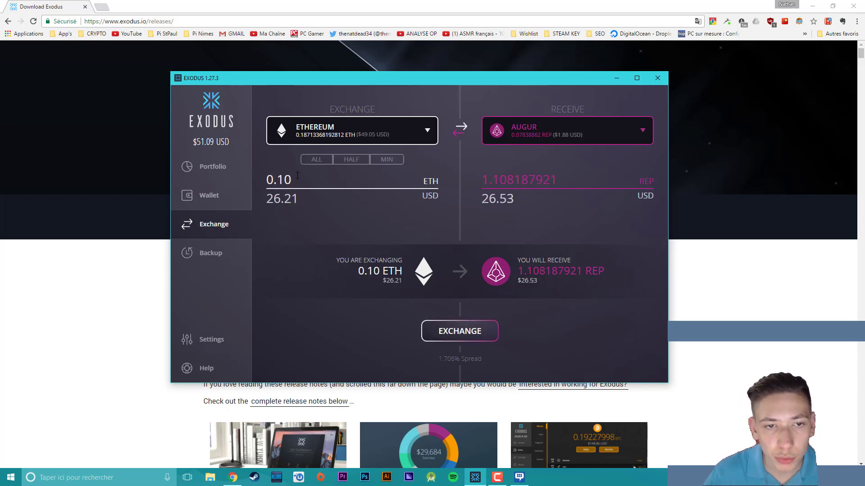
{"action": "left_click_drag", "start_coordinate": [297, 175], "coordinate": [174, 197]}
{"action": "key", "text": "BackSpace"}
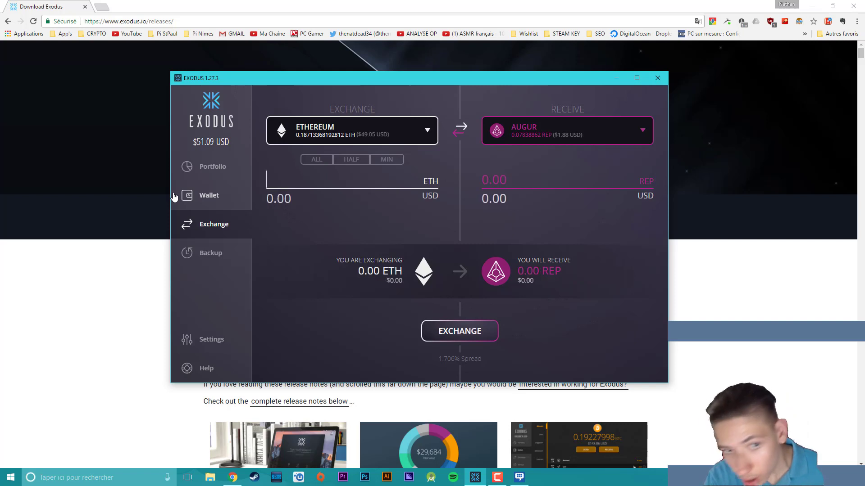
Step: Try an amount of 10 USD for the Ethereum to Augur exchange and clear it again
{"action": "left_click", "coordinate": [299, 197]}
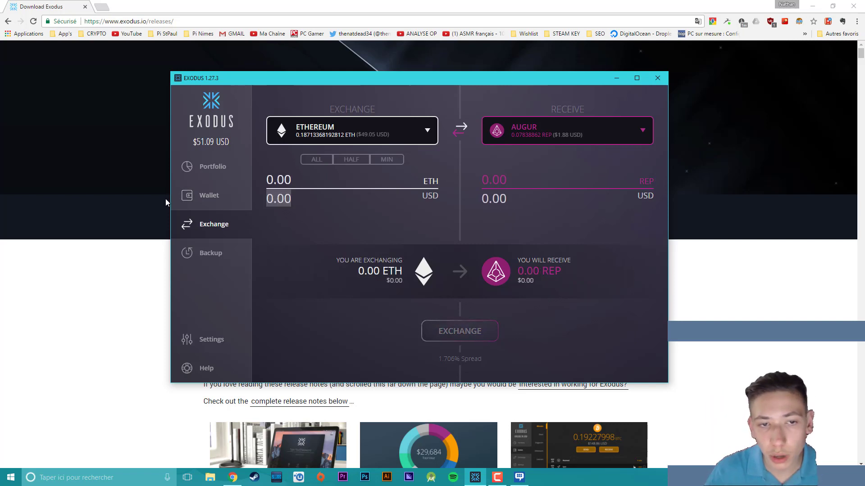
{"action": "type", "text": "10"}
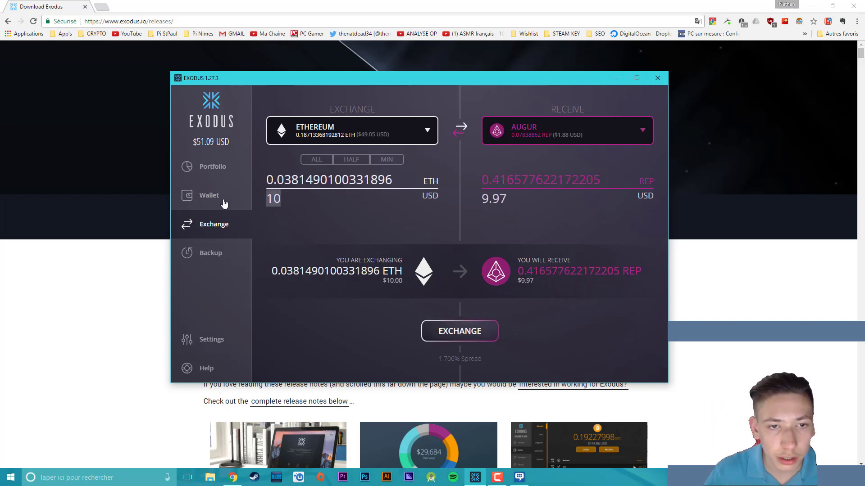
{"action": "key", "text": "BackSpace"}
{"action": "key", "text": "BackSpace"}
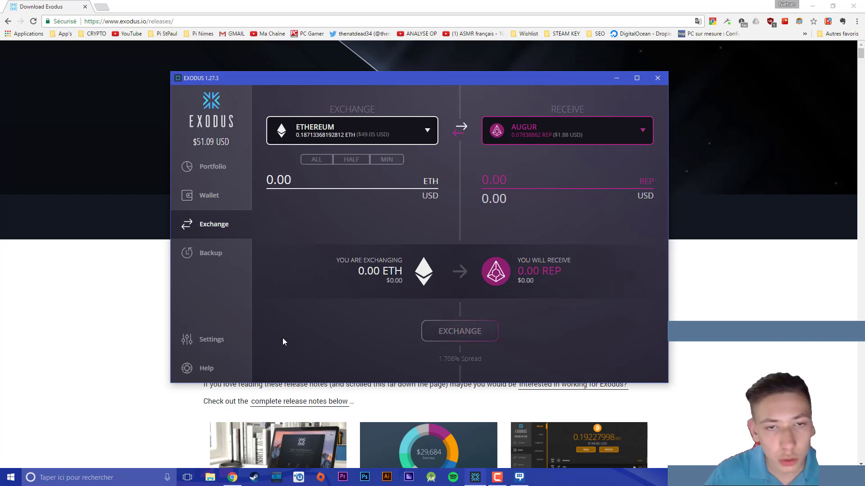
Step: Try the minimum and half amount presets for the Ethereum exchange, and set the amount to all
{"action": "left_click", "coordinate": [394, 163]}
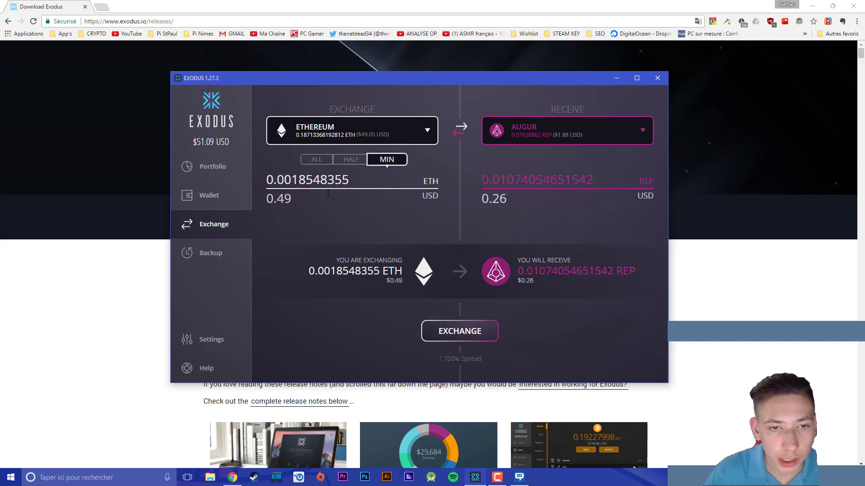
{"action": "left_click", "coordinate": [351, 161]}
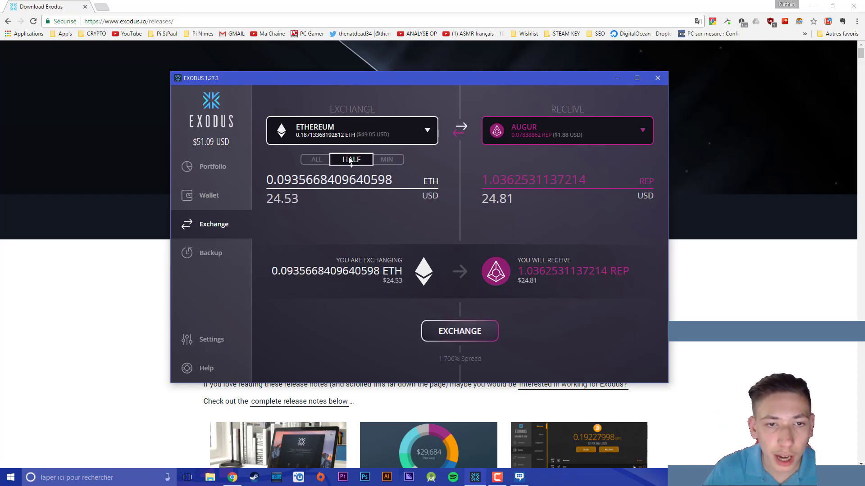
{"action": "left_click", "coordinate": [319, 162]}
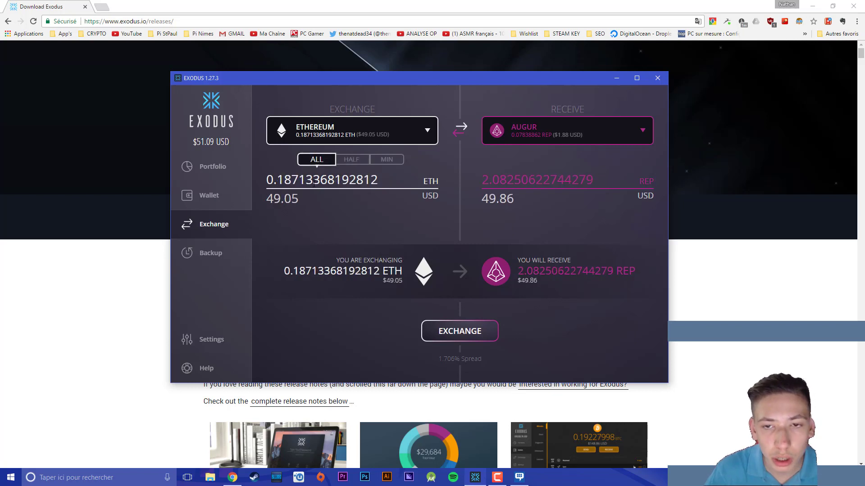
{"action": "left_click_drag", "start_coordinate": [264, 179], "coordinate": [381, 178]}
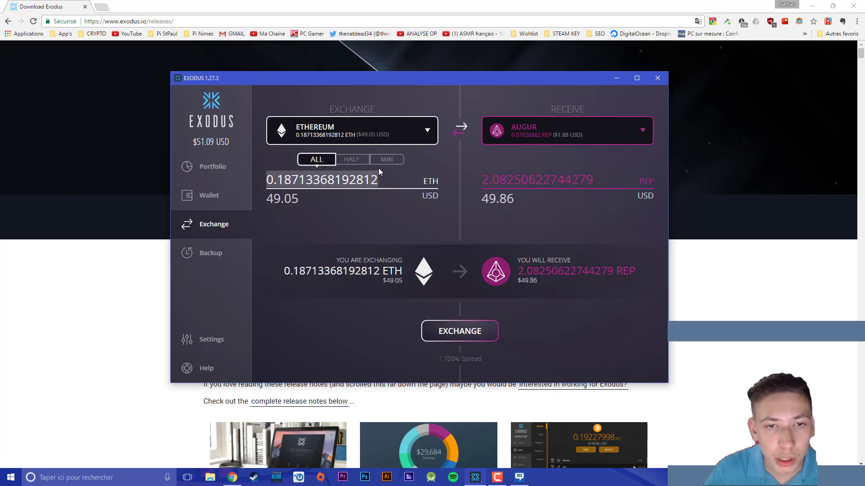
Step: Examine the ETH amount and its USD value against the REP amount and USD value offered for the Ethereum to Augur exchange
{"action": "left_click", "coordinate": [378, 180]}
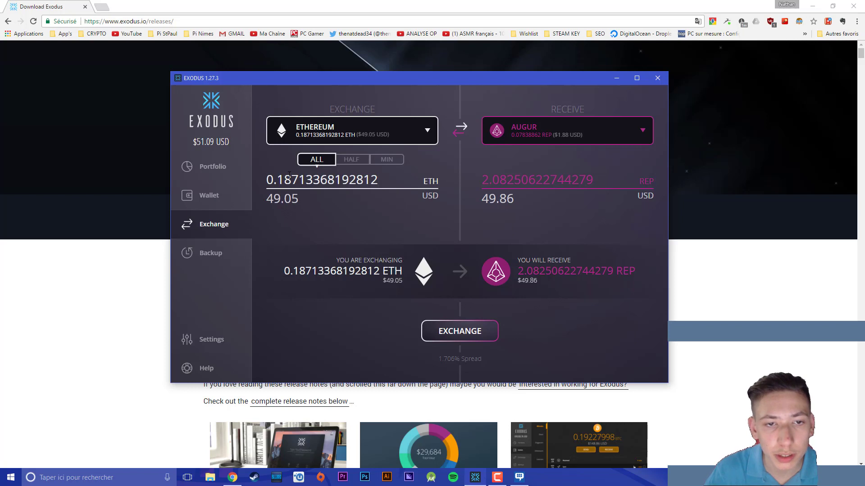
{"action": "left_click", "coordinate": [327, 200]}
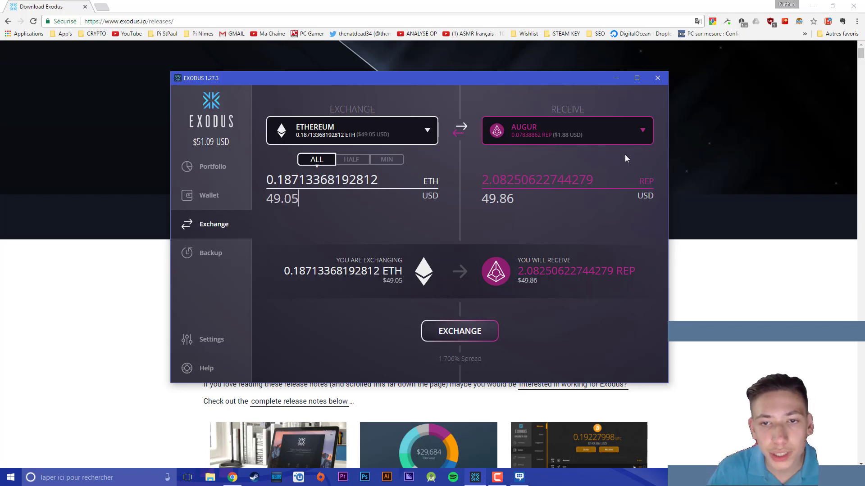
{"action": "left_click_drag", "start_coordinate": [596, 180], "coordinate": [439, 180]}
{"action": "left_click", "coordinate": [604, 183]}
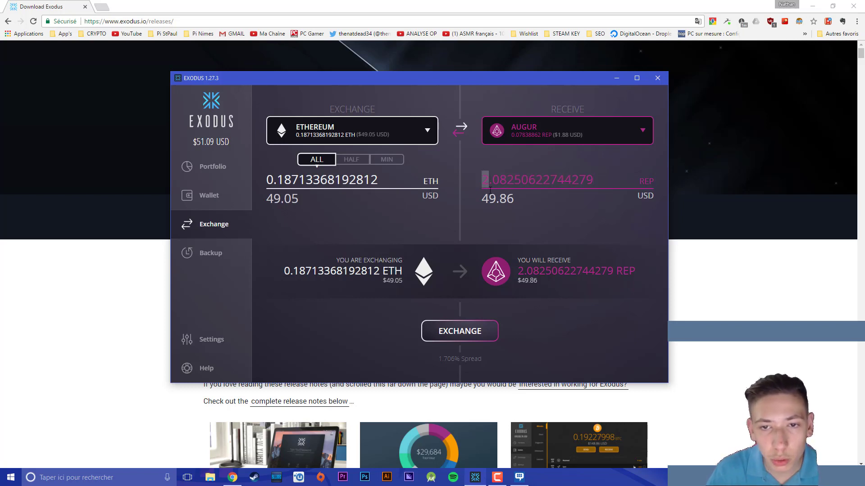
{"action": "left_click_drag", "start_coordinate": [489, 198], "coordinate": [531, 197]}
{"action": "left_click", "coordinate": [532, 196]}
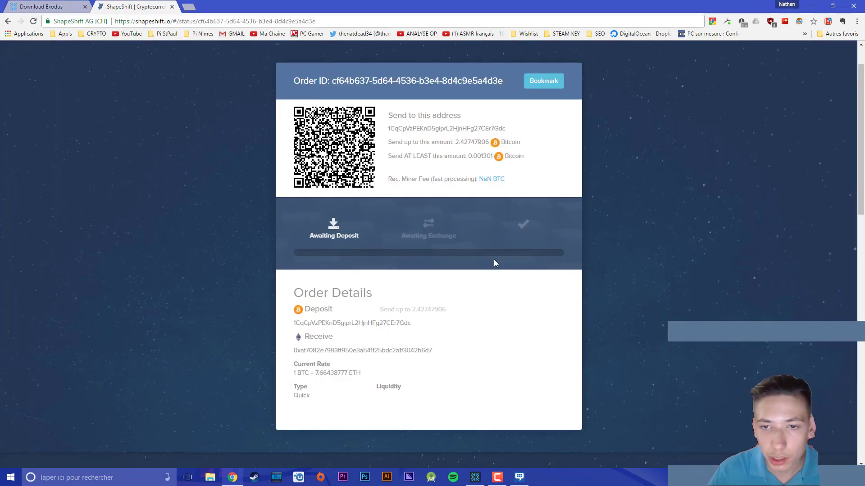
Step: Switch back to Exodus, view the portfolio, and look at the source asset choices of the exchange form
{"action": "left_click", "coordinate": [475, 478]}
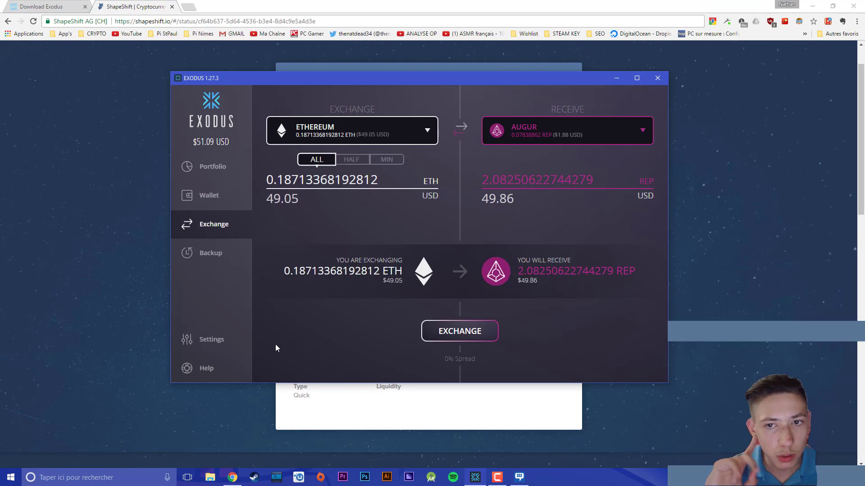
{"action": "left_click", "coordinate": [211, 167]}
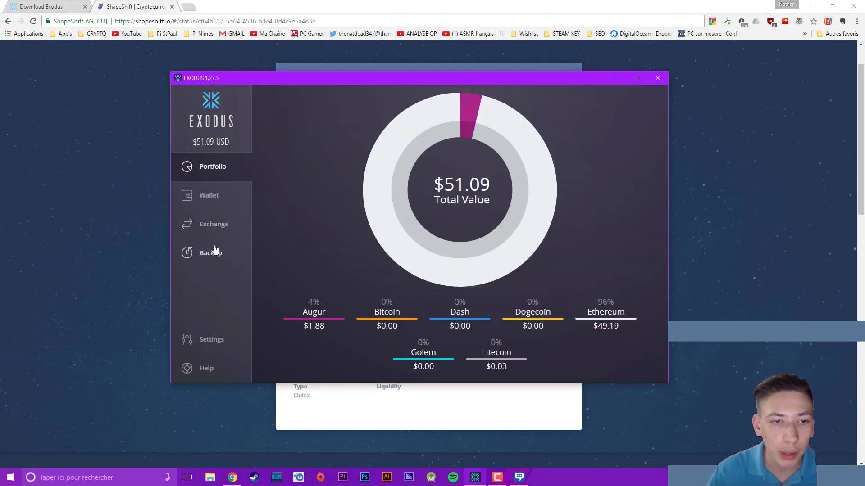
{"action": "left_click", "coordinate": [201, 224]}
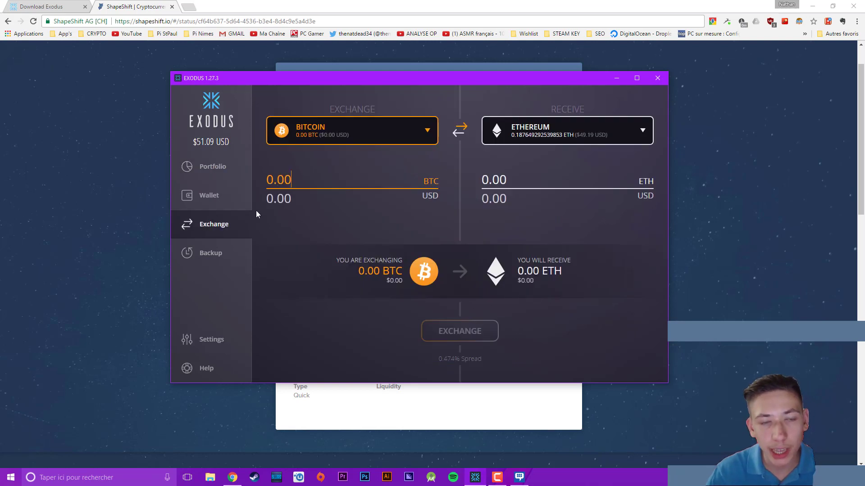
{"action": "left_click", "coordinate": [337, 133]}
{"action": "left_click", "coordinate": [346, 102]}
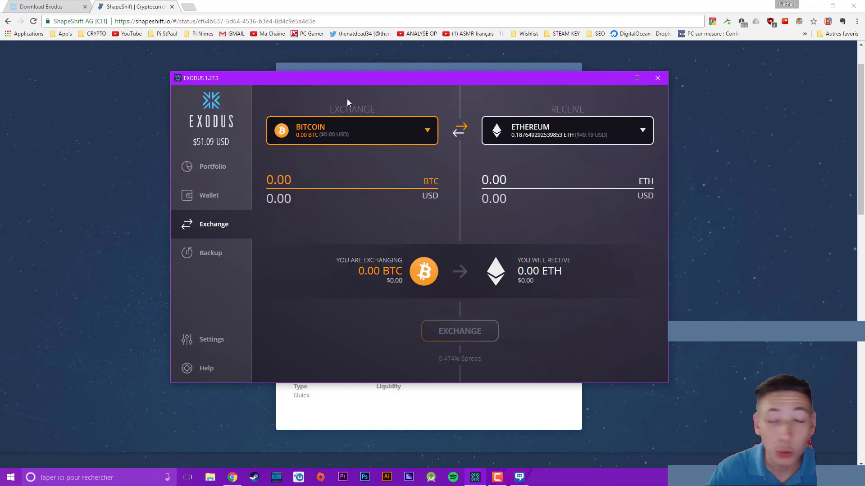
Step: View the backup options and the asset visibility settings, and compare them with the portfolio and the Augur wallet
{"action": "left_click", "coordinate": [212, 254]}
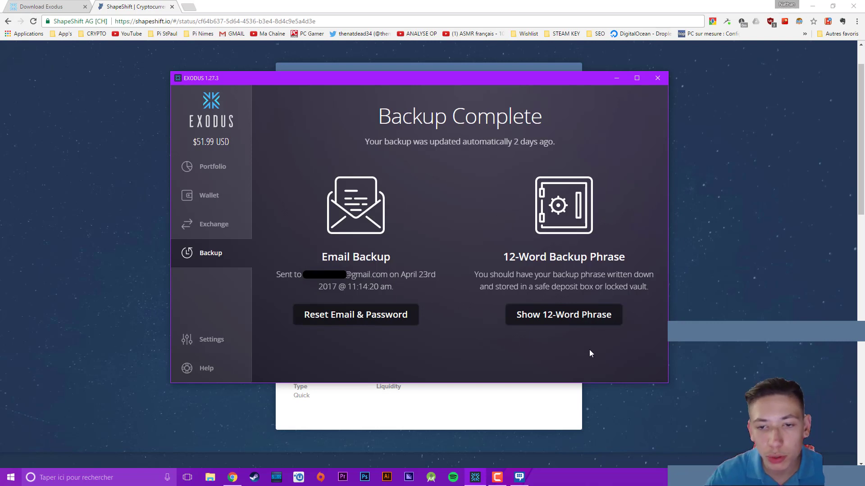
{"action": "left_click", "coordinate": [205, 341]}
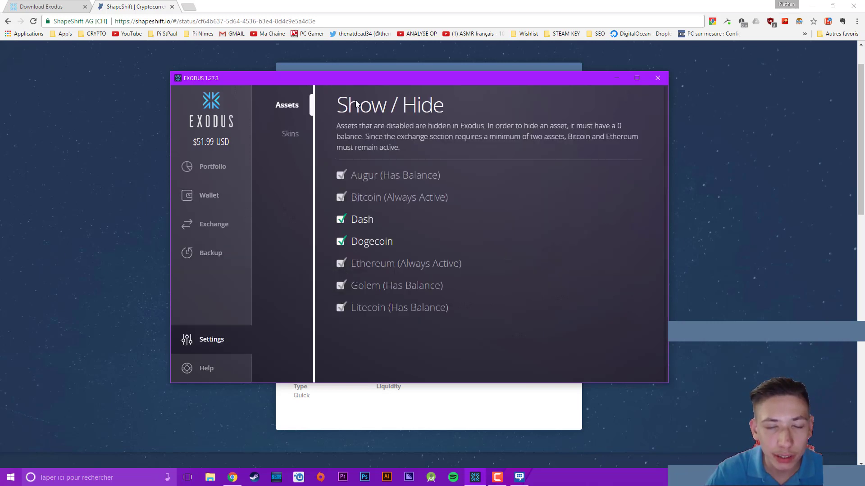
{"action": "left_click", "coordinate": [211, 167]}
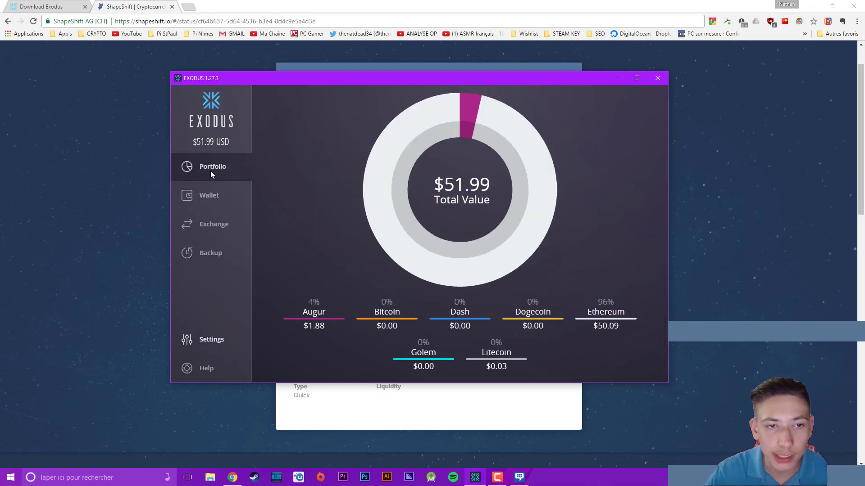
{"action": "left_click", "coordinate": [209, 195]}
{"action": "left_click", "coordinate": [281, 108]}
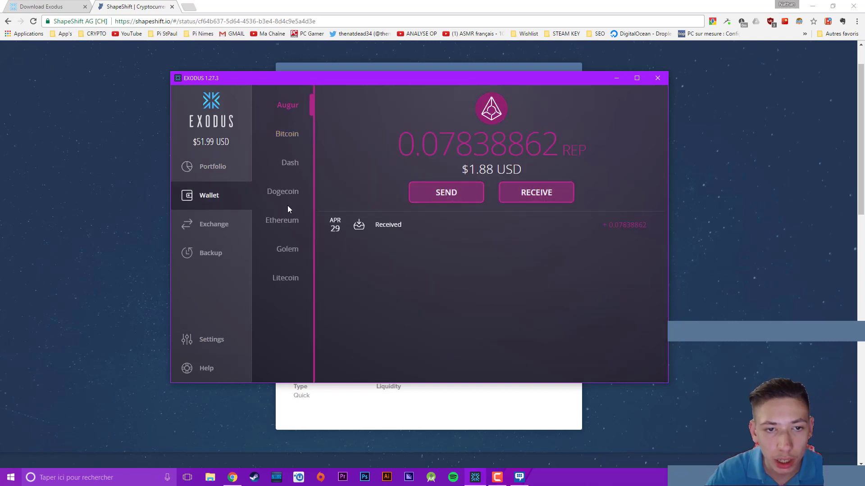
Step: Try hiding Dogecoin in the asset visibility settings, check the portfolio, and enable Dogecoin again
{"action": "left_click", "coordinate": [208, 341]}
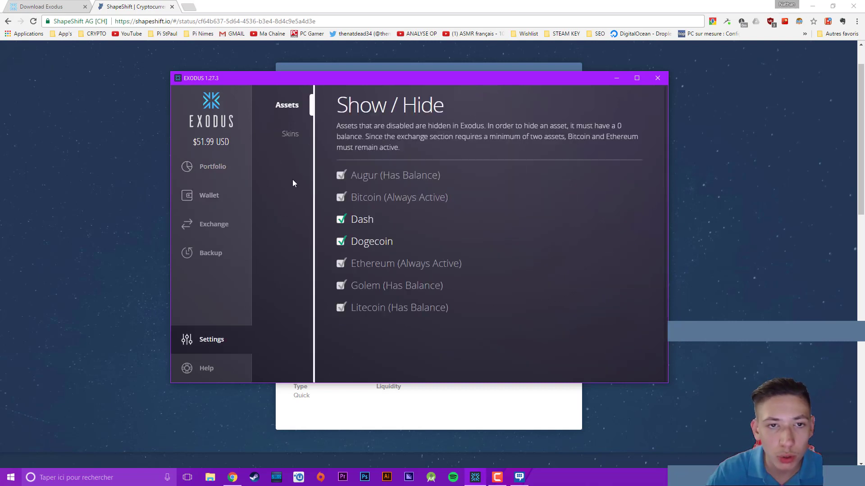
{"action": "left_click", "coordinate": [343, 243]}
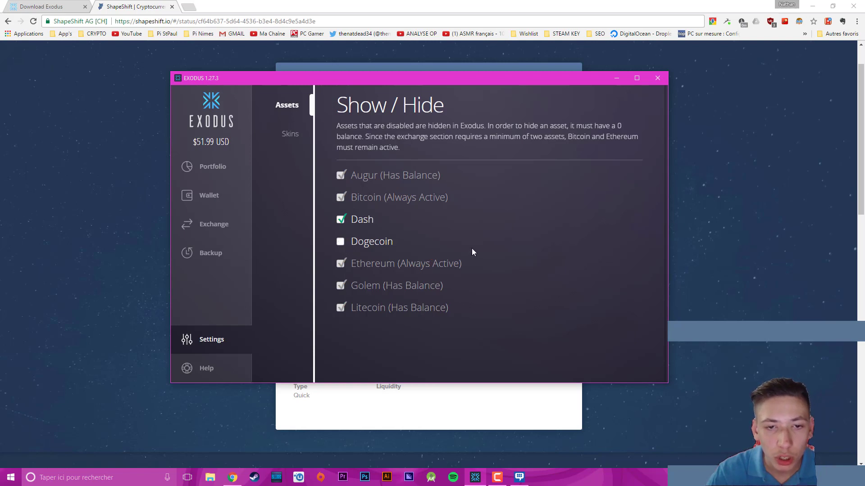
{"action": "left_click", "coordinate": [219, 201]}
{"action": "left_click", "coordinate": [208, 171]}
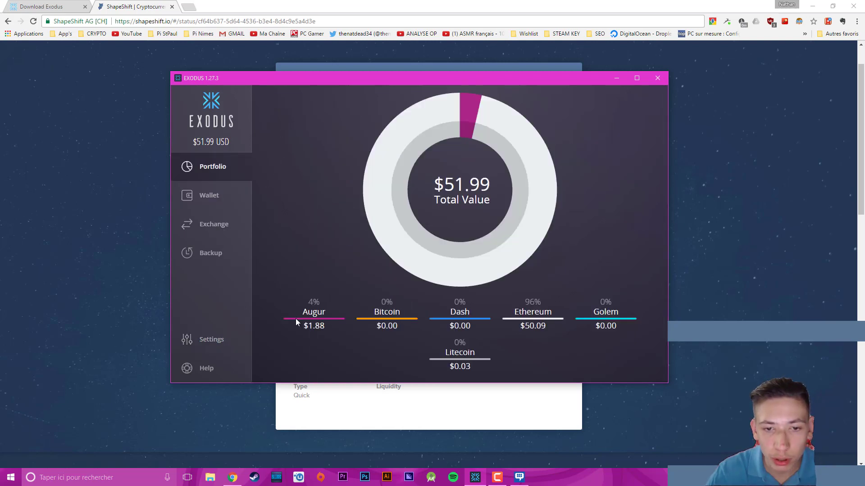
{"action": "left_click", "coordinate": [198, 340]}
{"action": "left_click", "coordinate": [347, 243]}
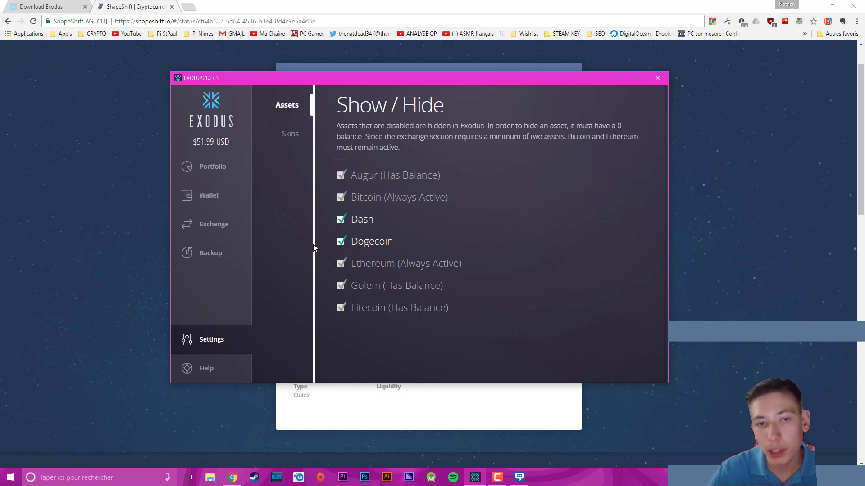
Step: Maximize the wallet window and try the Origin, Midnight, Haze, Equinox and Aphelion color skins
{"action": "left_click", "coordinate": [284, 137]}
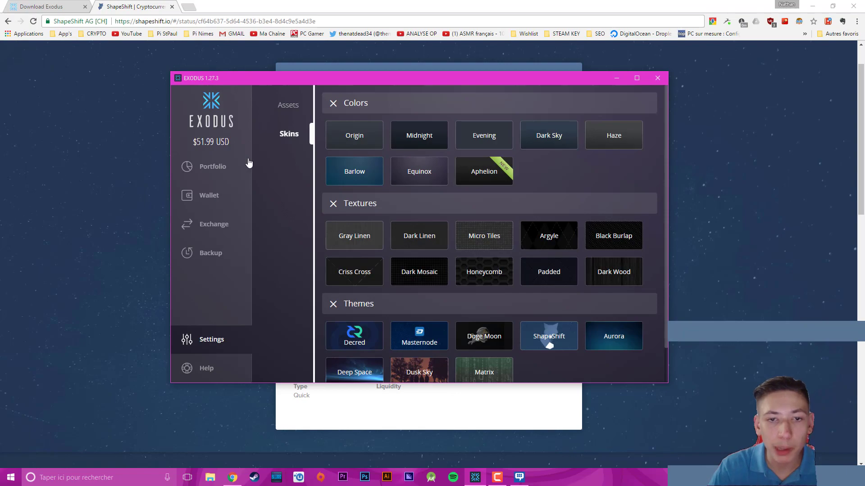
{"action": "double_click", "coordinate": [243, 78]}
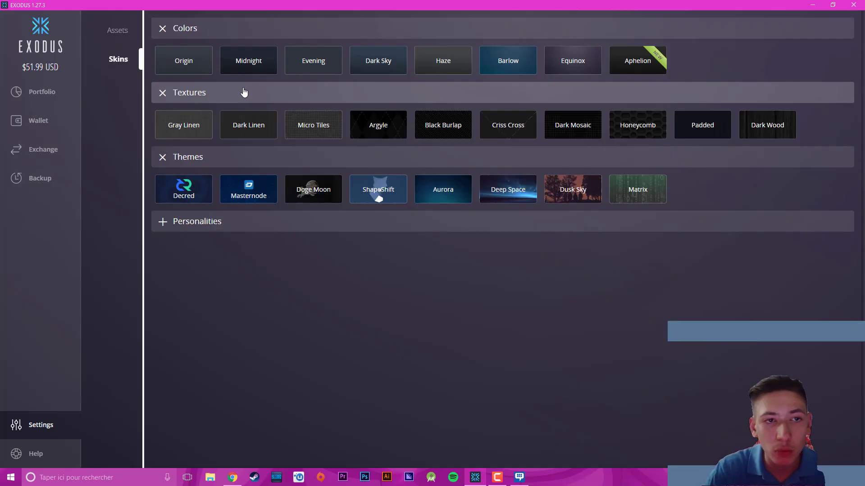
{"action": "left_click", "coordinate": [183, 60]}
{"action": "left_click", "coordinate": [247, 63]}
{"action": "left_click", "coordinate": [443, 60]}
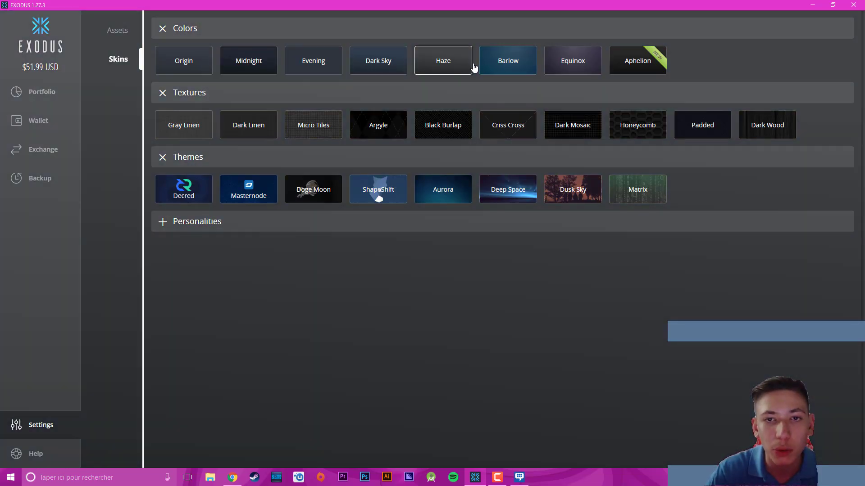
{"action": "left_click", "coordinate": [572, 60]}
{"action": "left_click", "coordinate": [637, 70]}
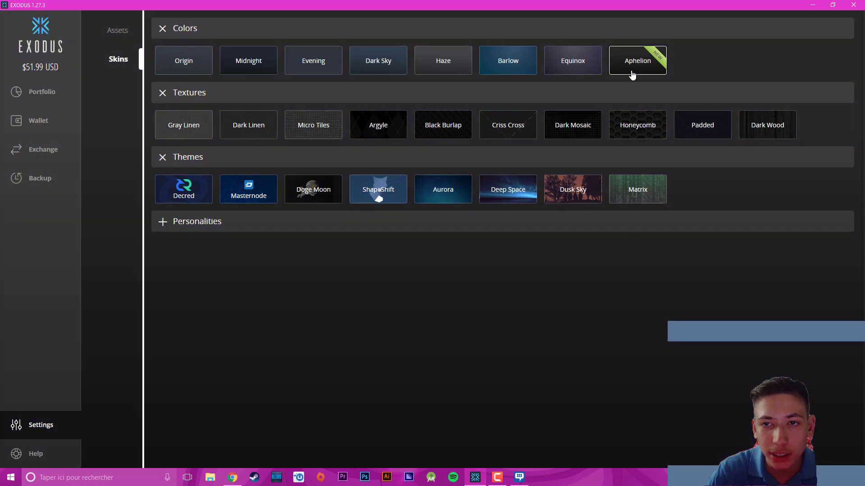
Step: Try the Gray Linen, Argyle, Black Burlap, Dark Mosaic, Honeycomb and Dark Wood texture skins
{"action": "left_click", "coordinate": [182, 128]}
{"action": "left_click", "coordinate": [362, 128]}
{"action": "left_click", "coordinate": [444, 129]}
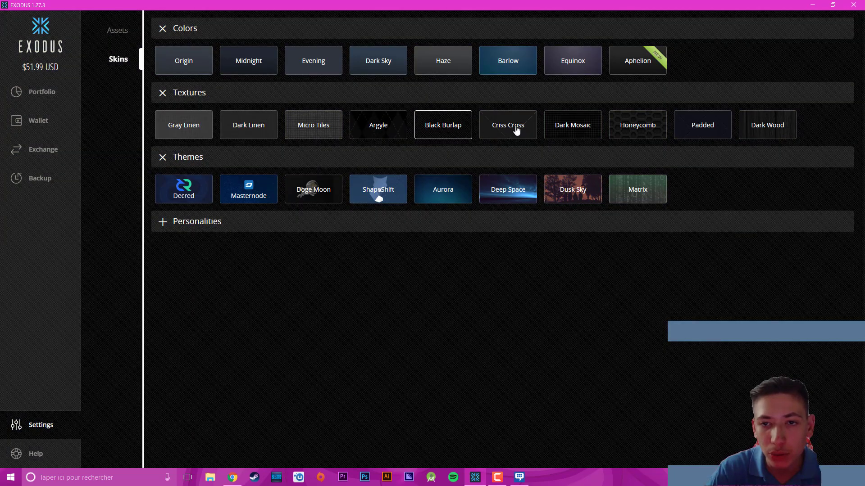
{"action": "left_click", "coordinate": [573, 130]}
{"action": "left_click", "coordinate": [638, 131]}
{"action": "left_click", "coordinate": [775, 141]}
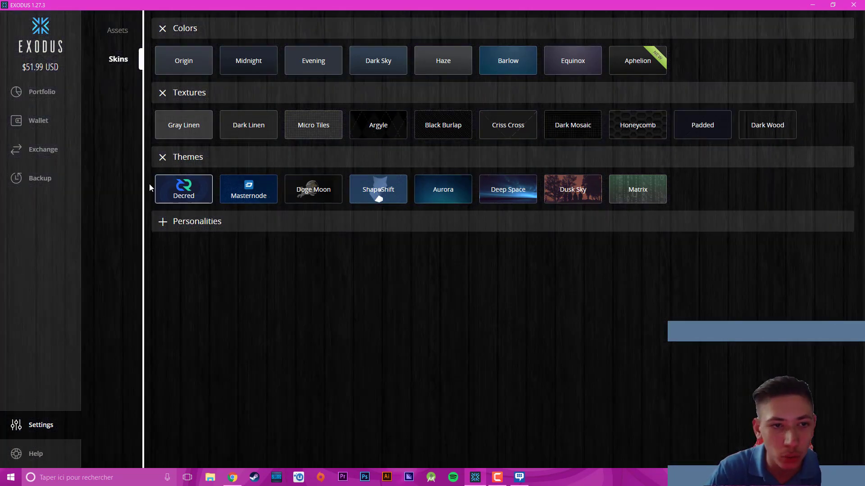
Step: Try the Decred, Masternode, Doge Moon, ShapeShift, Deep Space, Dusk Sky and Matrix theme skins
{"action": "left_click", "coordinate": [200, 189]}
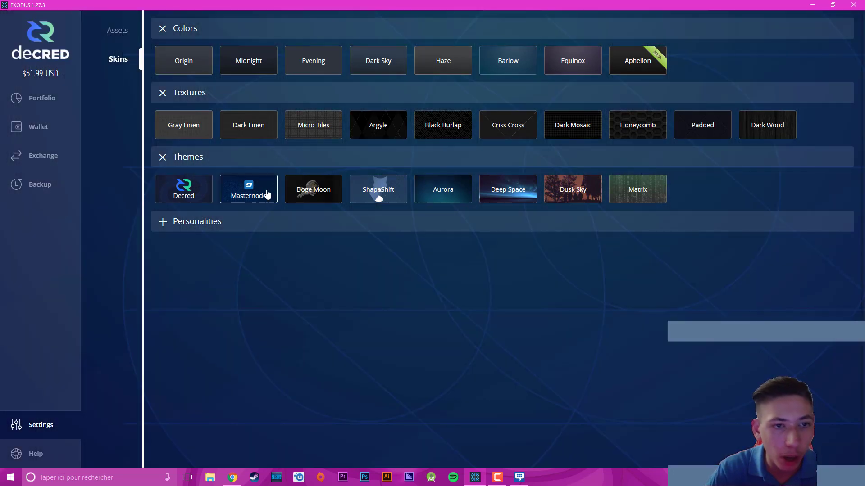
{"action": "left_click", "coordinate": [269, 194]}
{"action": "left_click", "coordinate": [328, 183]}
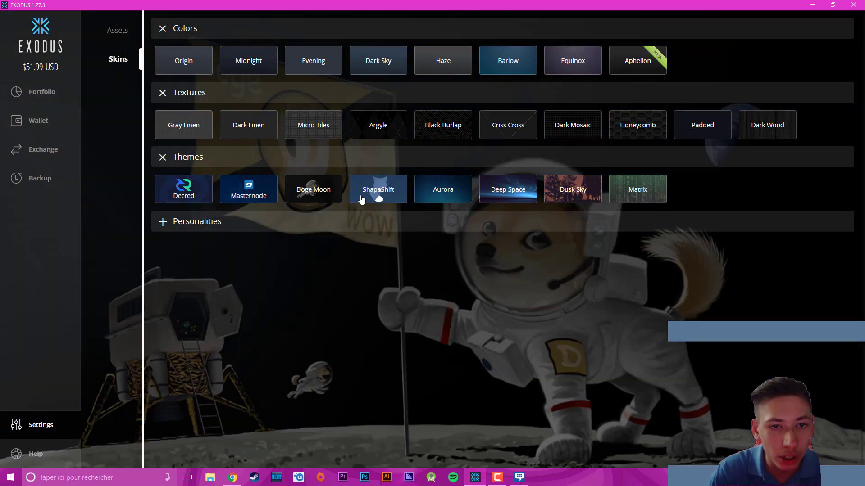
{"action": "left_click", "coordinate": [380, 192]}
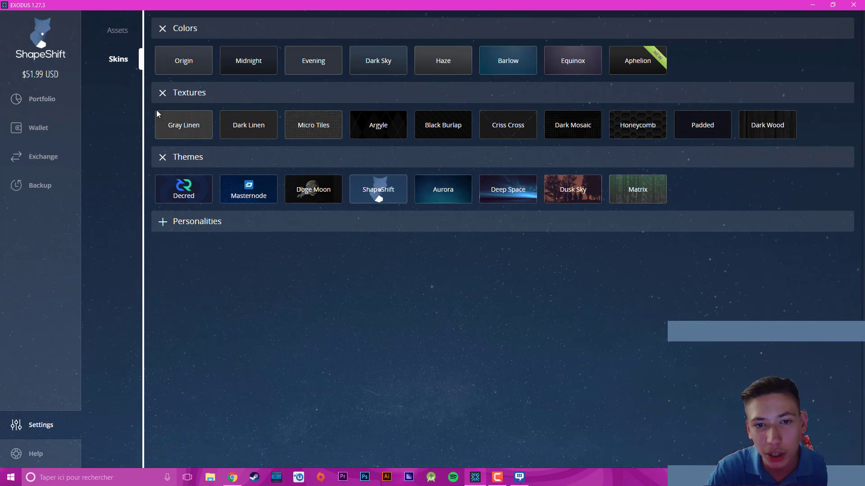
{"action": "left_click", "coordinate": [507, 194]}
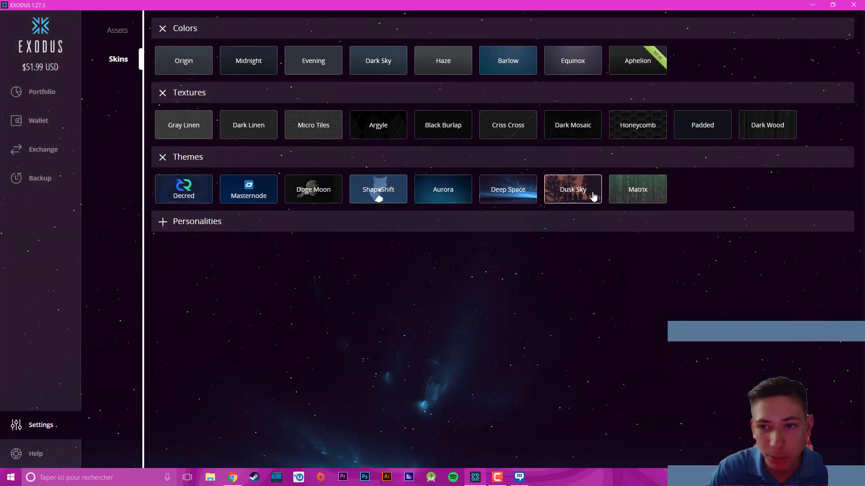
{"action": "left_click", "coordinate": [593, 197]}
{"action": "left_click", "coordinate": [637, 191]}
Step: Try the Freedom, Intangible and BritVR personality skins, and return to the original purple-gray skin
{"action": "left_click", "coordinate": [184, 222]}
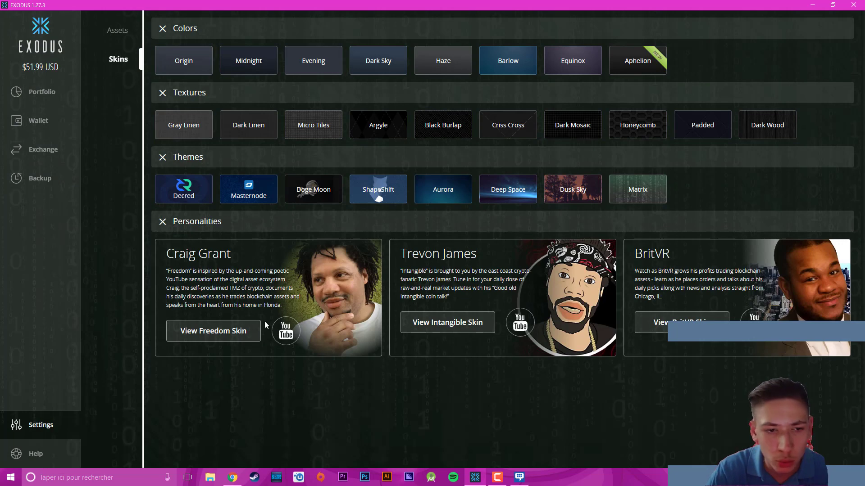
{"action": "left_click", "coordinate": [204, 334]}
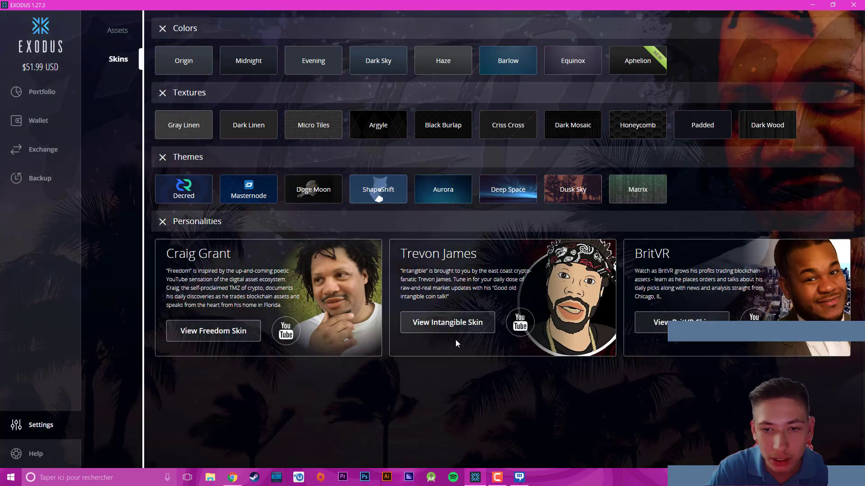
{"action": "left_click", "coordinate": [448, 326]}
{"action": "left_click", "coordinate": [683, 322]}
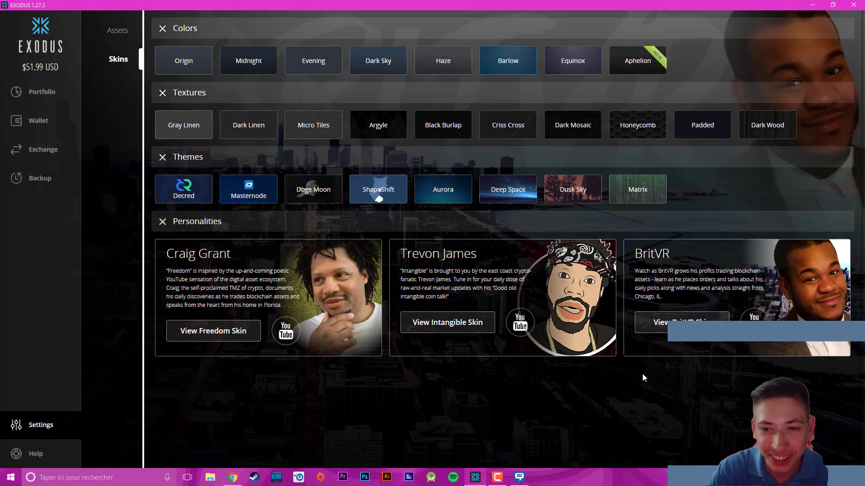
{"action": "left_click", "coordinate": [259, 223]}
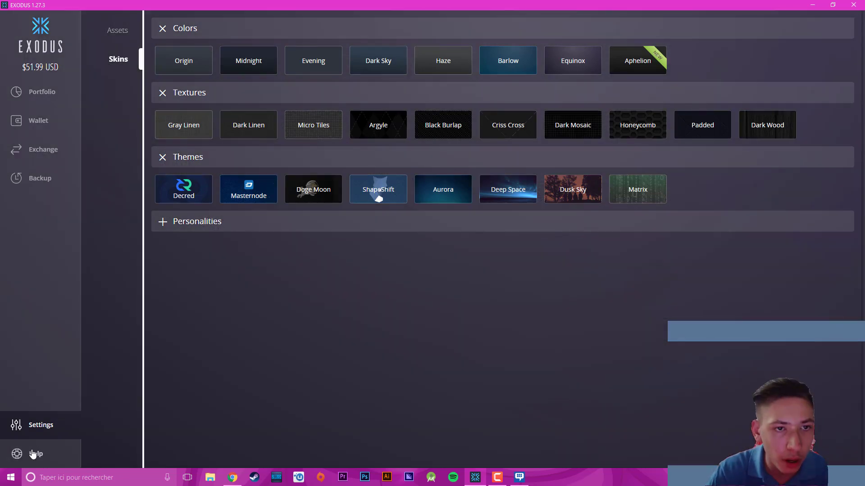
Step: Look through the wallet's help page, including its support contact options and frequently asked questions
{"action": "left_click", "coordinate": [35, 448]}
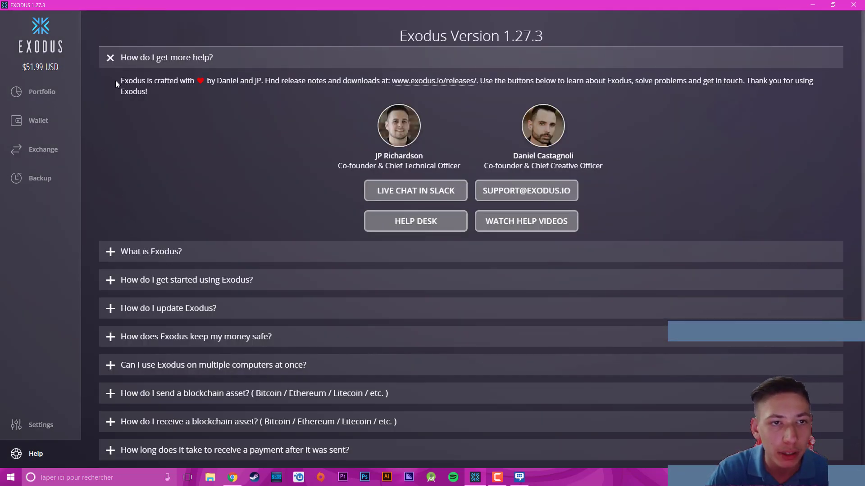
{"action": "scroll", "coordinate": [140, 189], "scroll_direction": "down", "scroll_amount": 2}
{"action": "scroll", "coordinate": [153, 230], "scroll_direction": "up", "scroll_amount": 2}
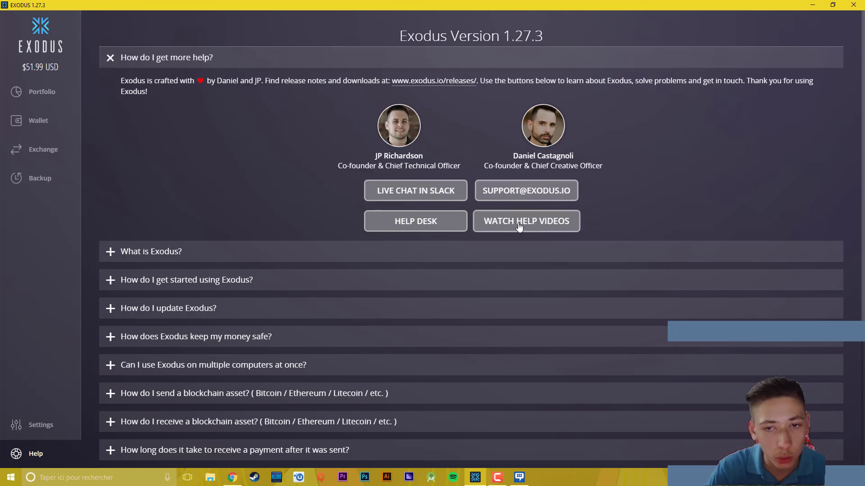
{"action": "scroll", "coordinate": [204, 186], "scroll_direction": "down", "scroll_amount": 4}
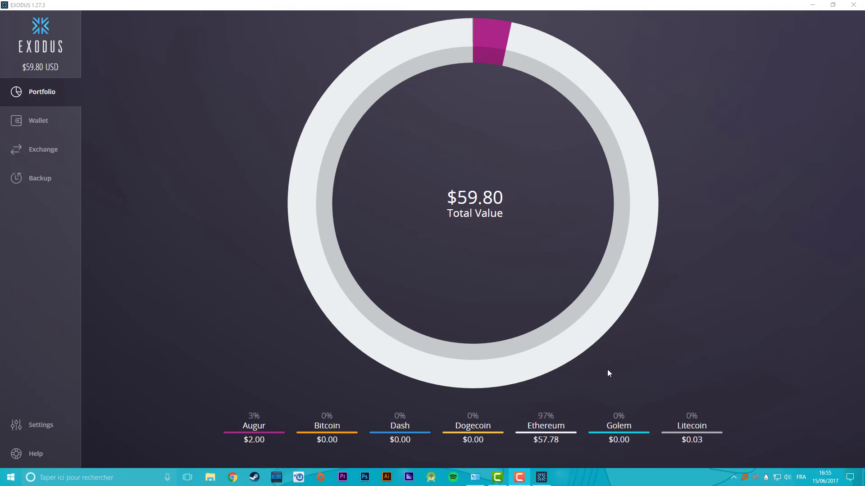
Step: Reveal the hidden developer options and set the price display currency to EUR
{"action": "key", "text": "ctrl+shift+d"}
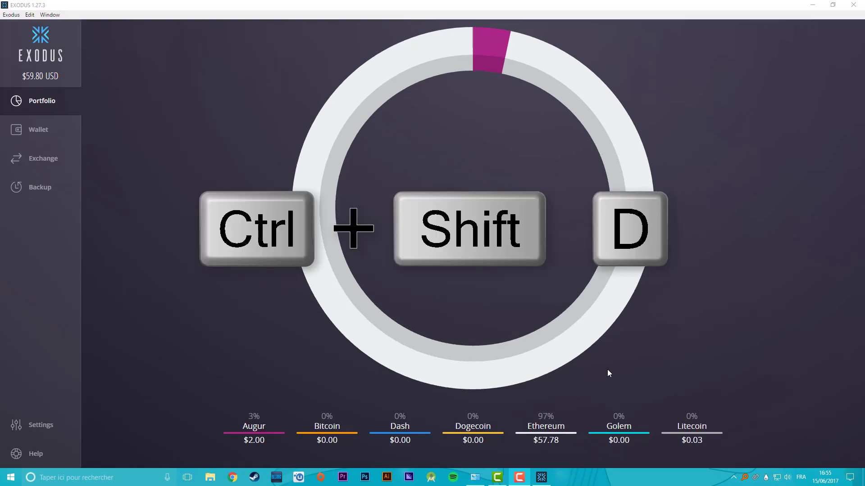
{"action": "left_click", "coordinate": [4, 14]}
{"action": "mouse_move", "coordinate": [27, 36]}
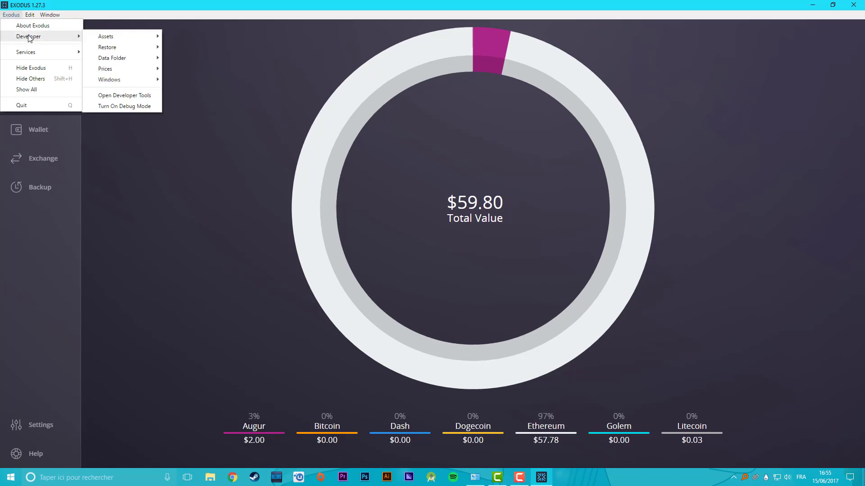
{"action": "mouse_move", "coordinate": [110, 68]}
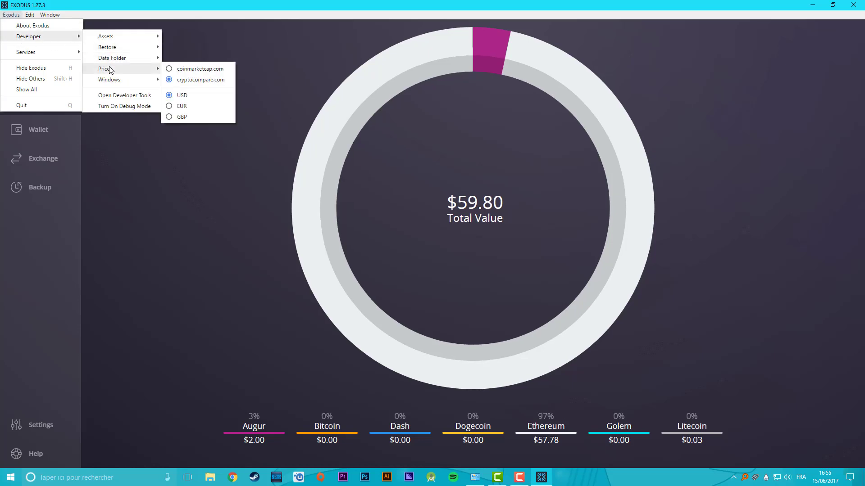
{"action": "left_click", "coordinate": [182, 106]}
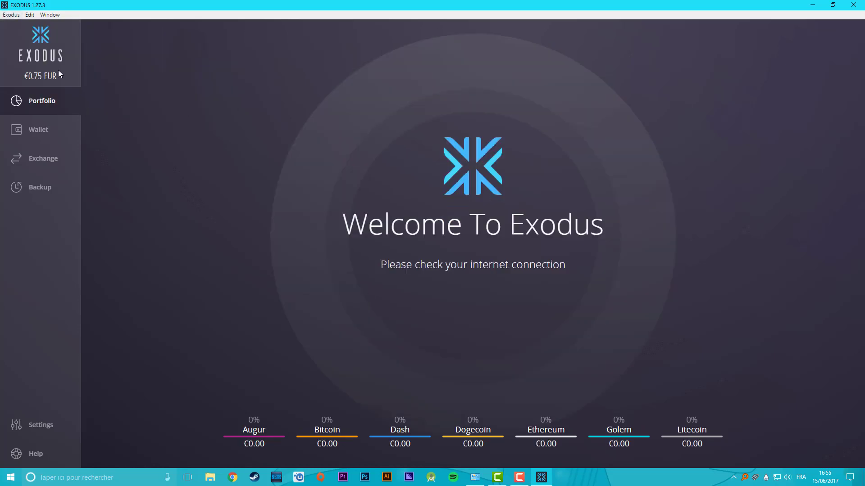